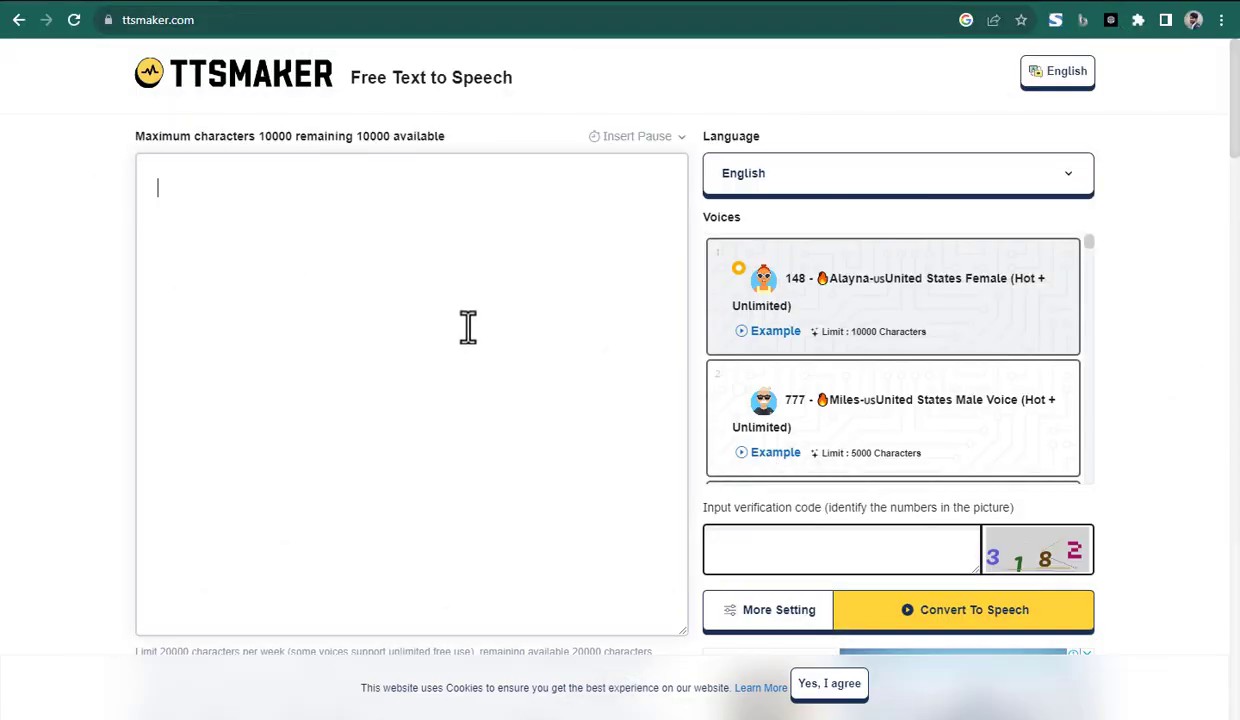
- Copy the first three paragraphs of the Leo story from ChatGPT and paste them into the TTSMaker text box
click(378, 5)
drag(445, 158, 660, 430)
key(ctrl+c)
click(151, 4)
right_click(257, 216)
click(300, 347)
scroll(338, 360, down, 4)
scroll(421, 421, up, 4)
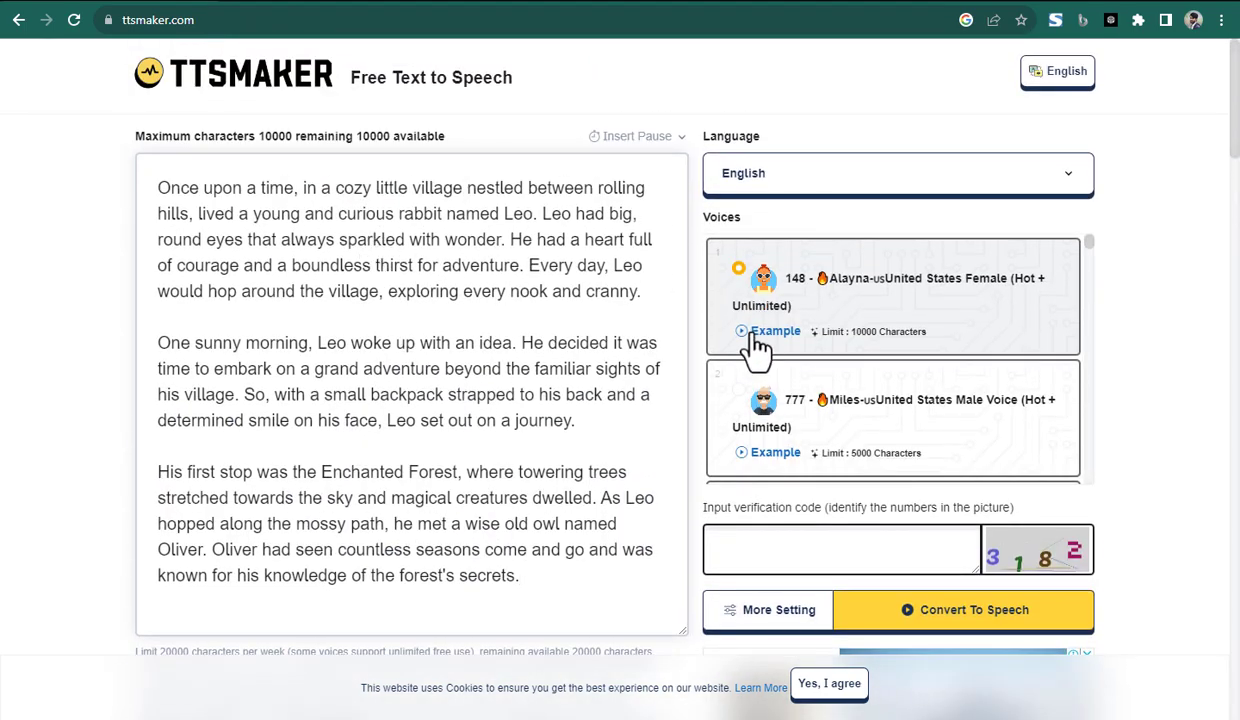
- Listen to the example clips of the 148 - Alayna and 178 - Chloe voices and look through the voice list
click(747, 336)
click(745, 346)
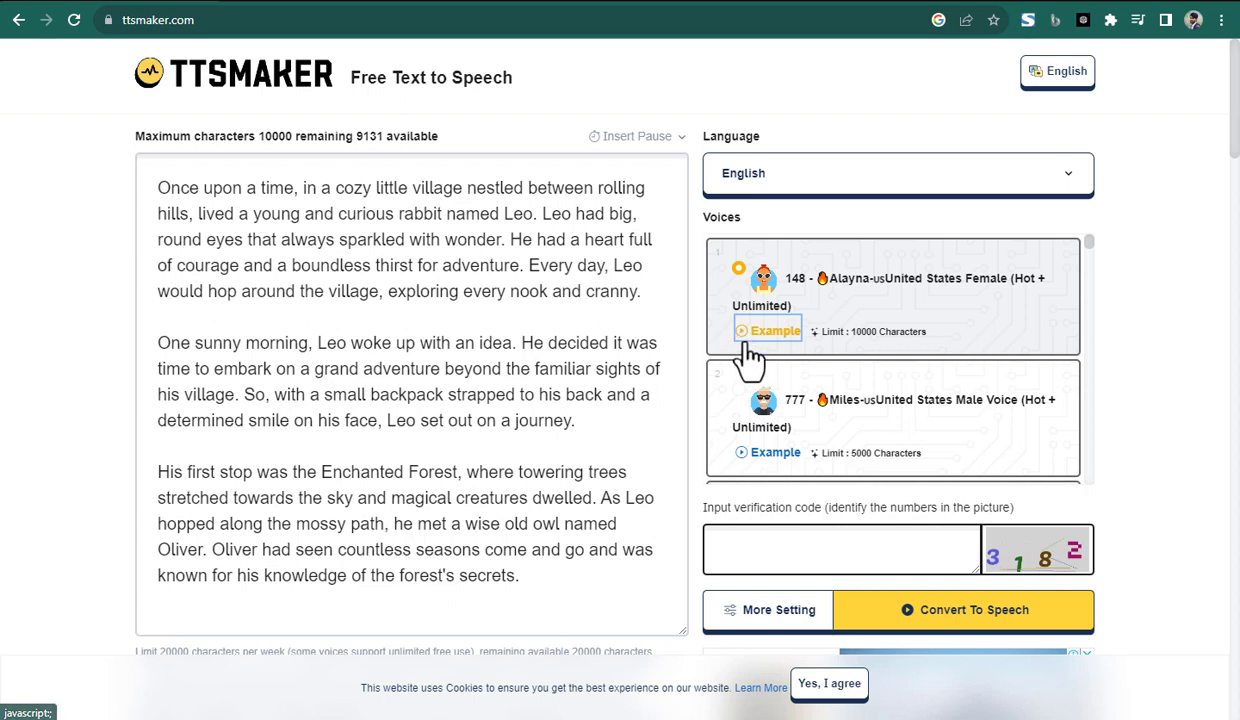
scroll(745, 440, down, 2)
click(745, 412)
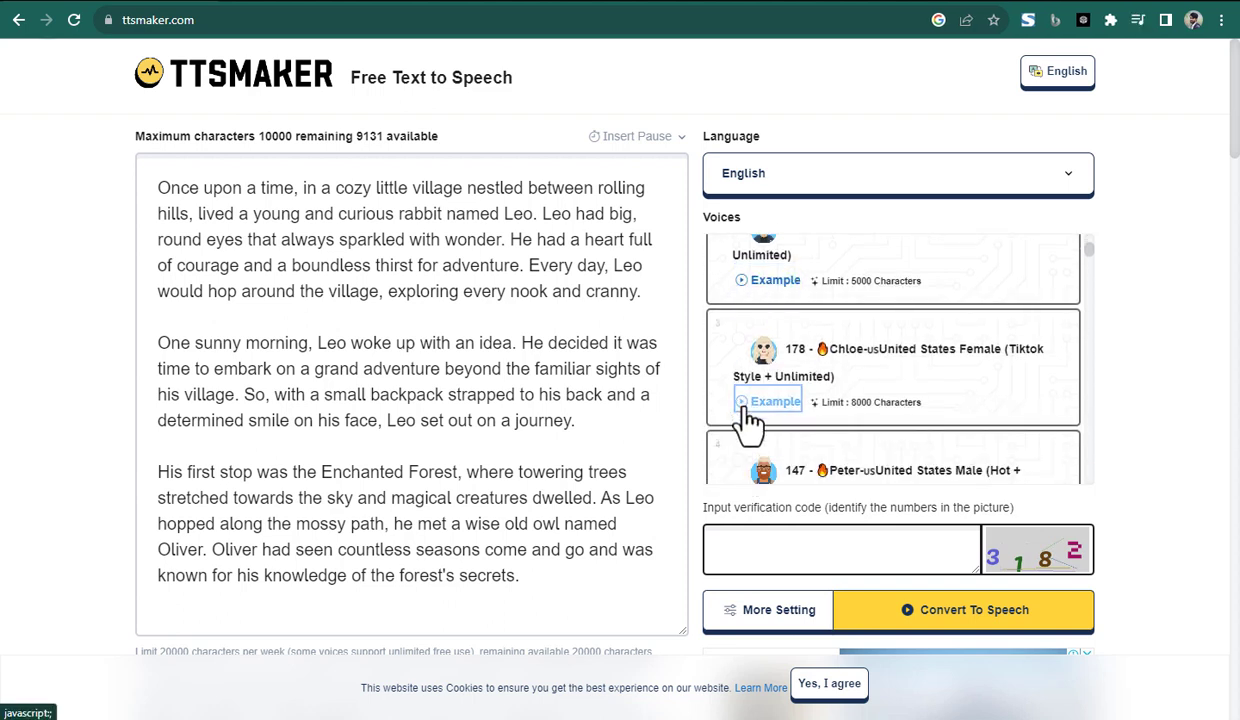
scroll(758, 420, down, 20)
scroll(765, 410, up, 20)
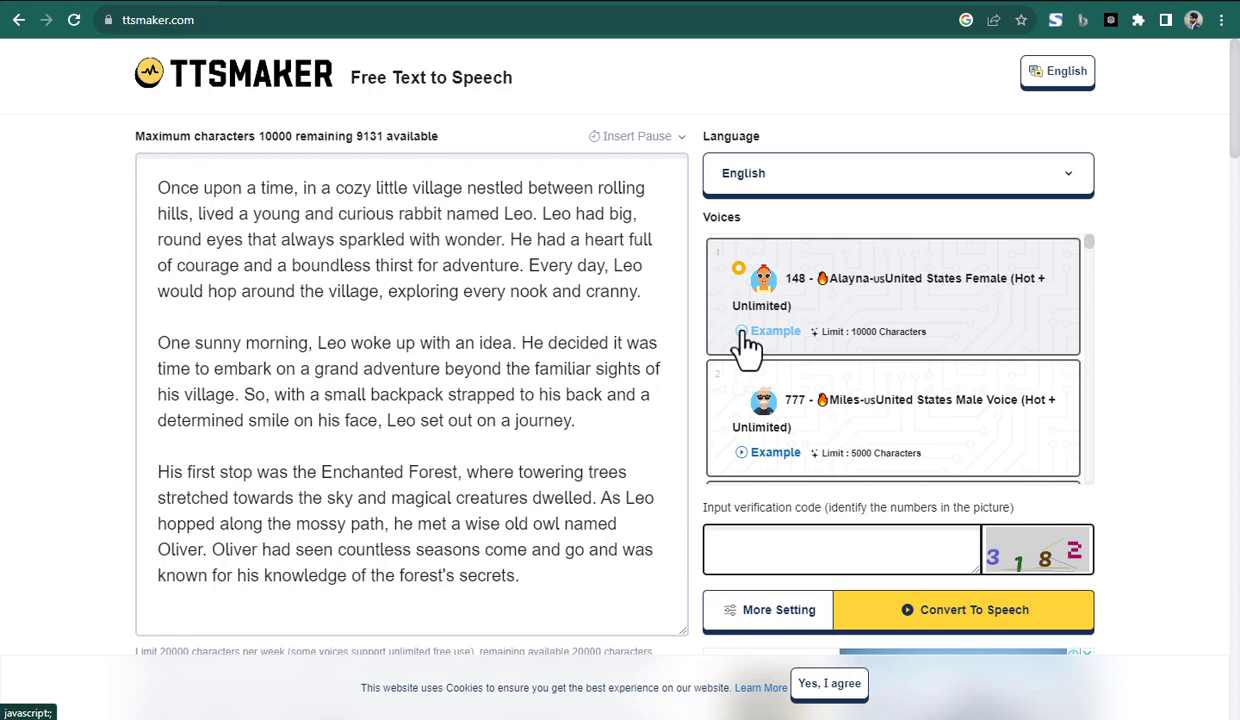
click(760, 331)
- Clear all the story text from the text box
click(318, 249)
key(ctrl+a)
key(Delete)
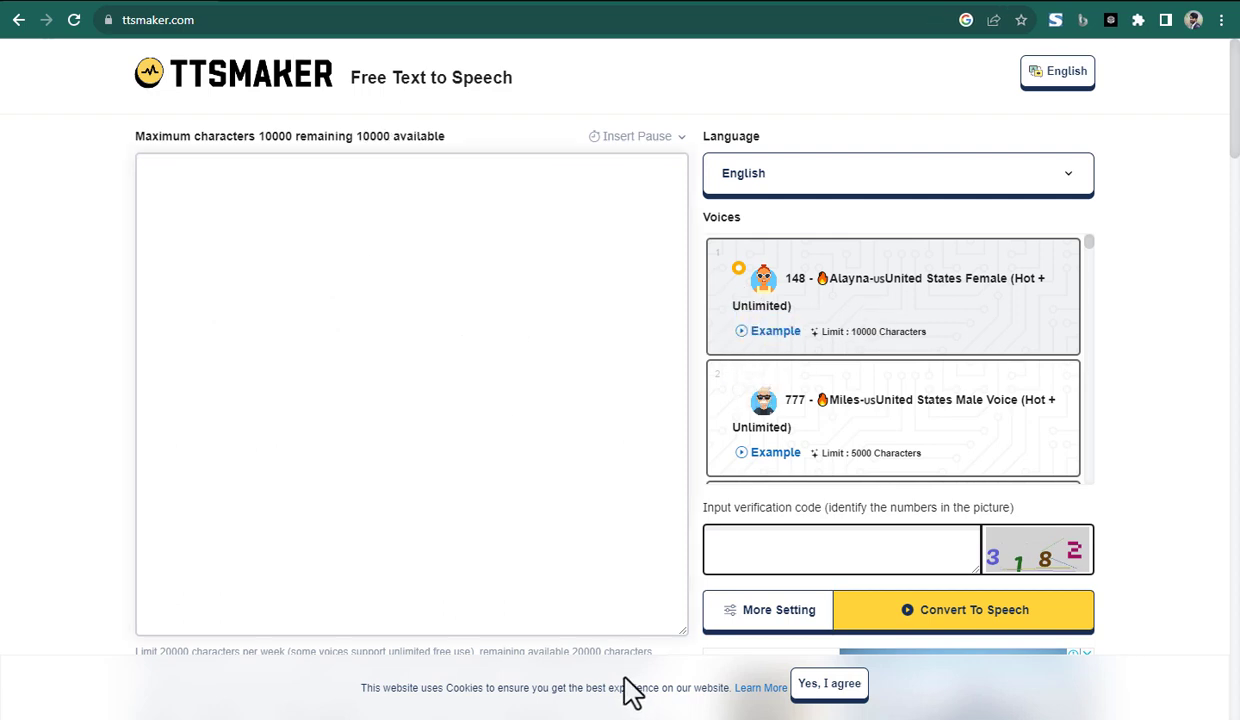
- Switch to ChatGPT, copy the three opening paragraphs of Leo's story, and paste them into the empty TTSMaker text box
click(366, 3)
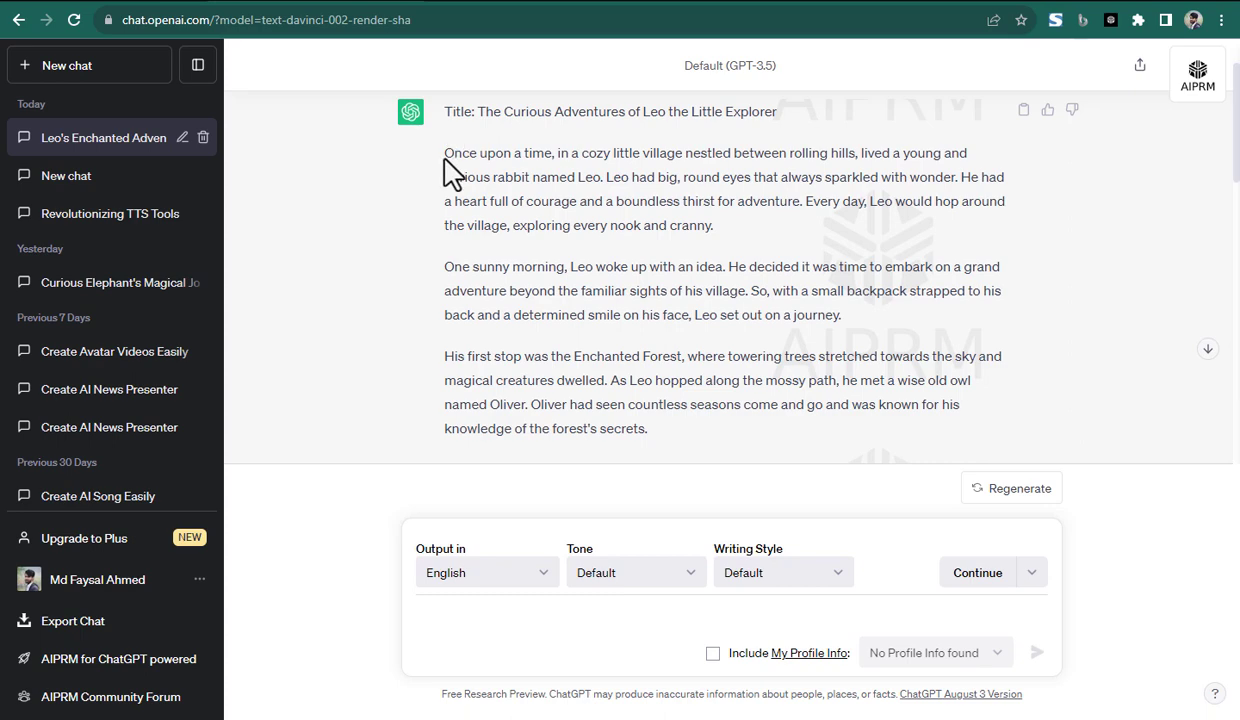
drag(446, 160, 661, 432)
key(ctrl+c)
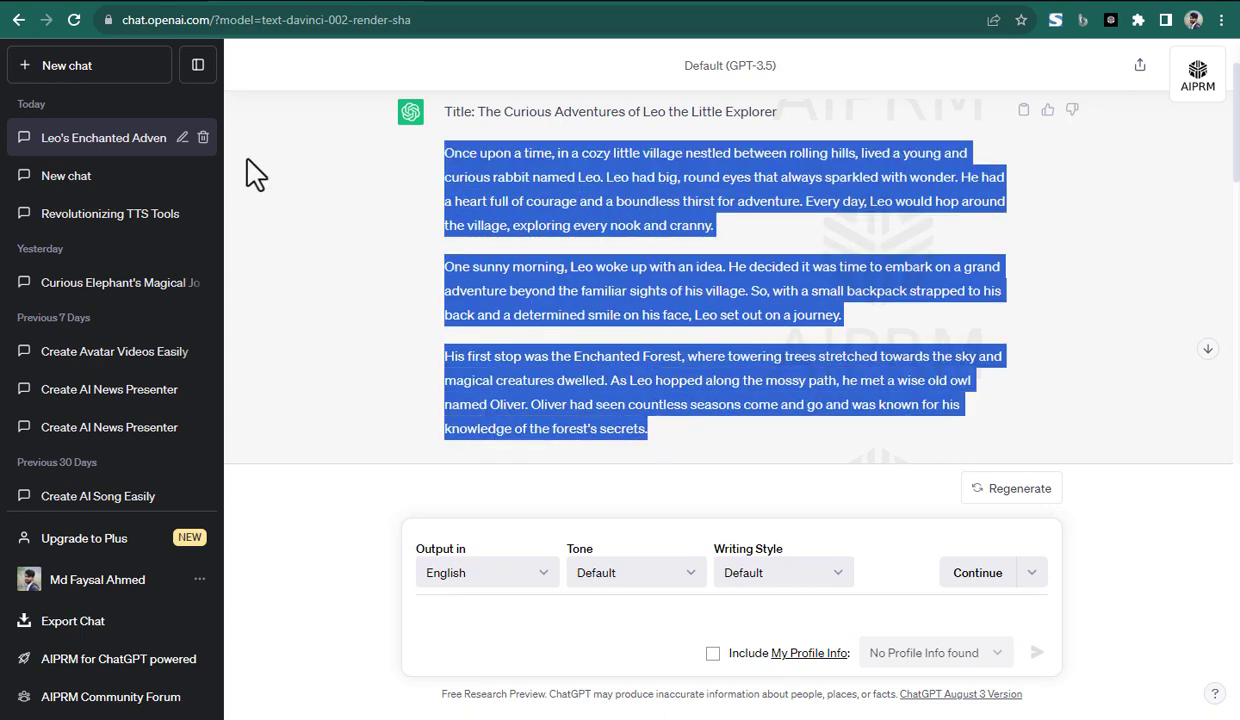
click(151, 3)
right_click(255, 216)
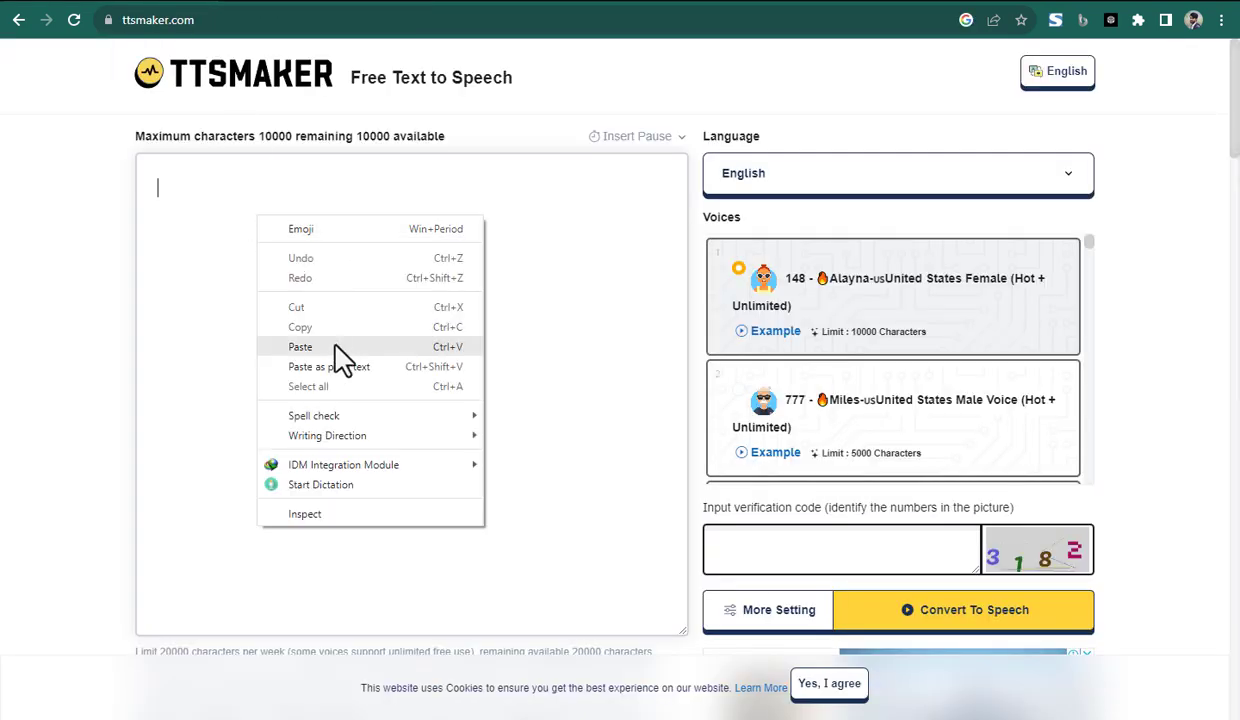
click(300, 346)
scroll(421, 338, down, 2)
scroll(387, 310, up, 2)
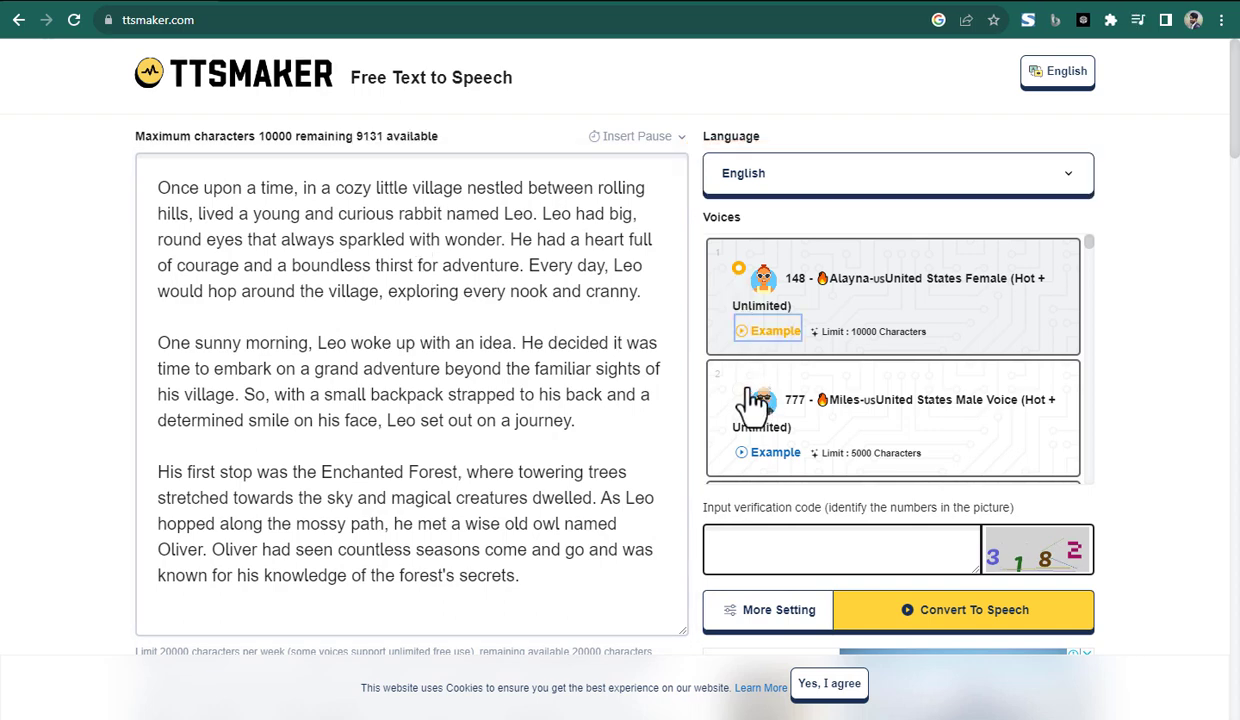
- Enter the verification code shown in the picture
scroll(790, 400, down, 5)
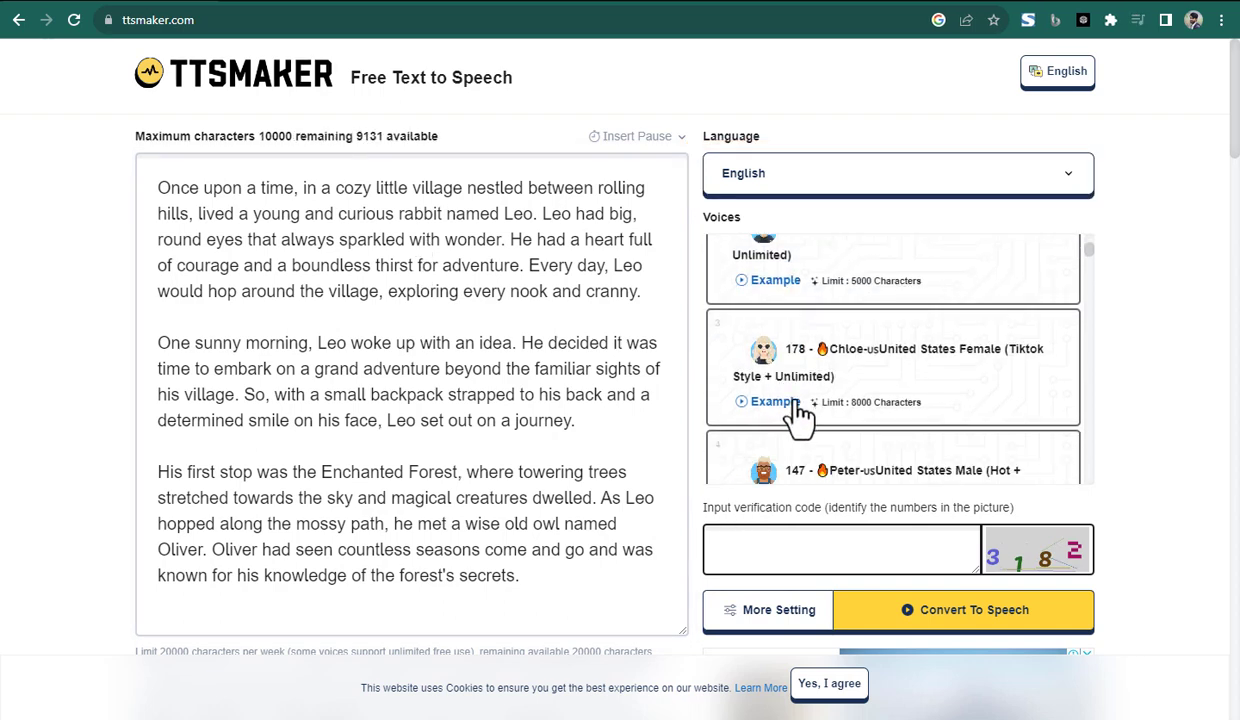
scroll(775, 520, down, 2)
click(835, 378)
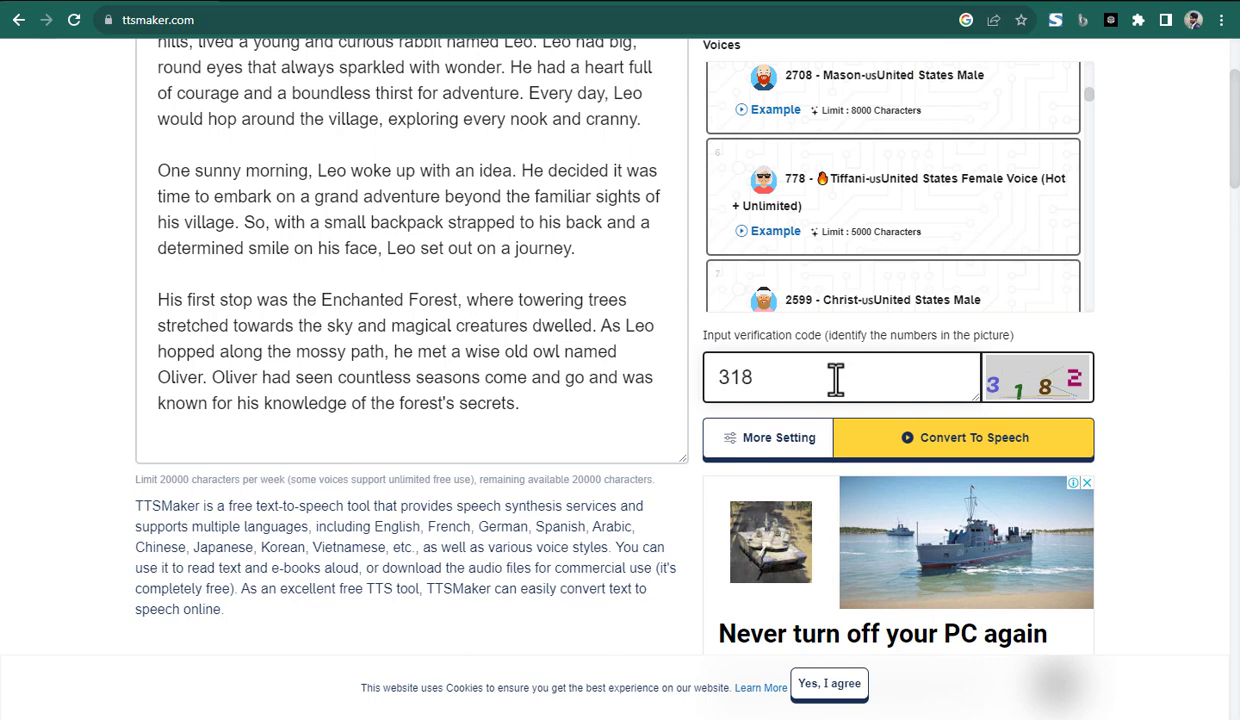
- Convert the story to speech, pause its playback and download the voice file
scroll(838, 388, down, 1)
click(949, 365)
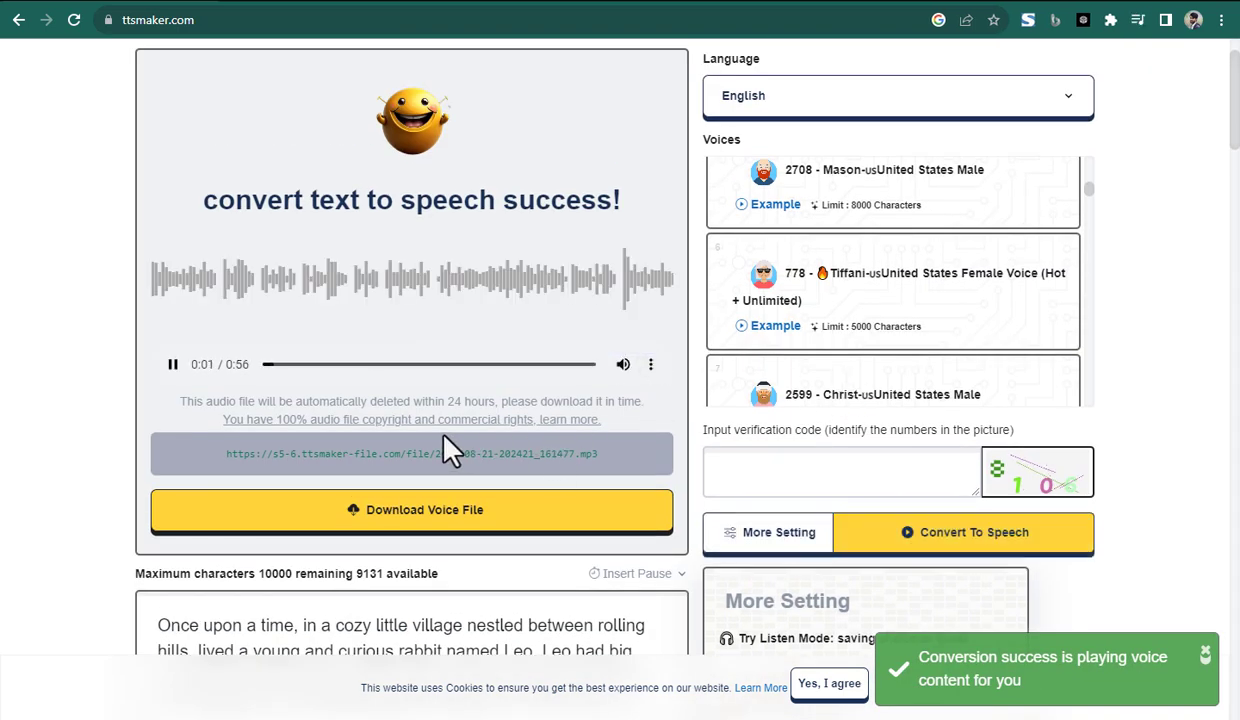
click(172, 366)
click(445, 533)
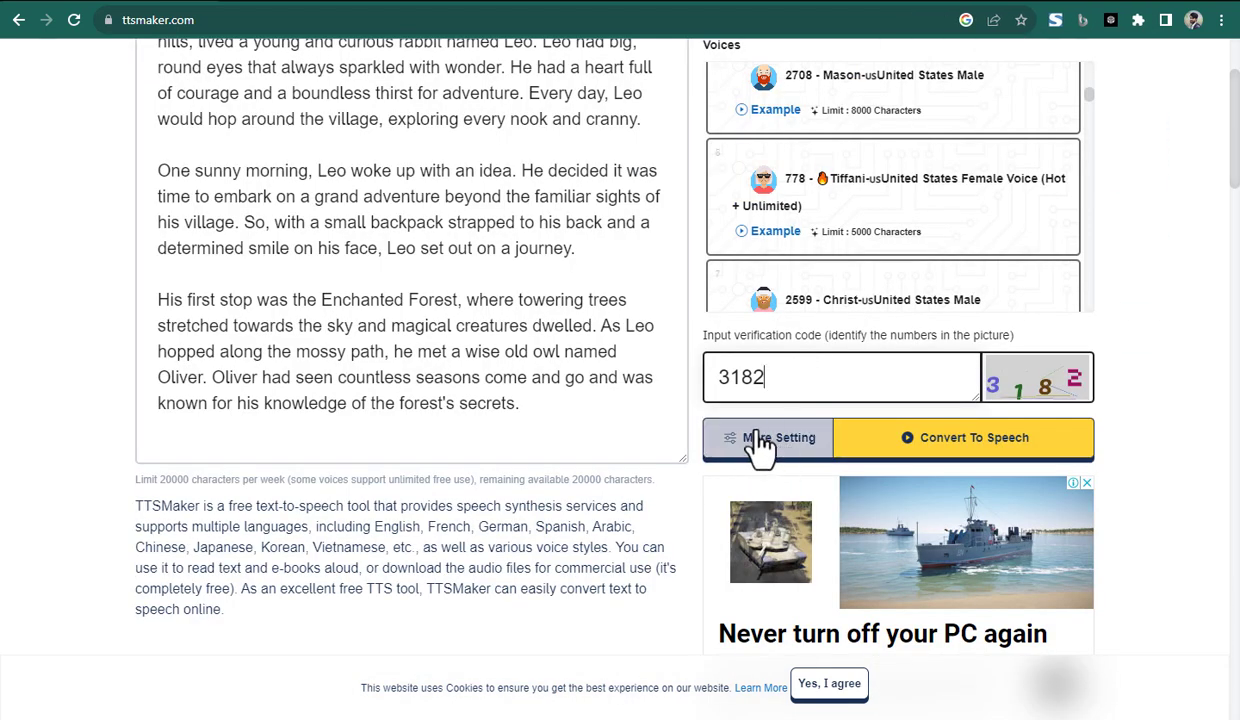
- Open the additional settings and look through the audio quality, voice speed and voice volume options
click(760, 440)
scroll(785, 490, down, 2)
scroll(805, 500, down, 2)
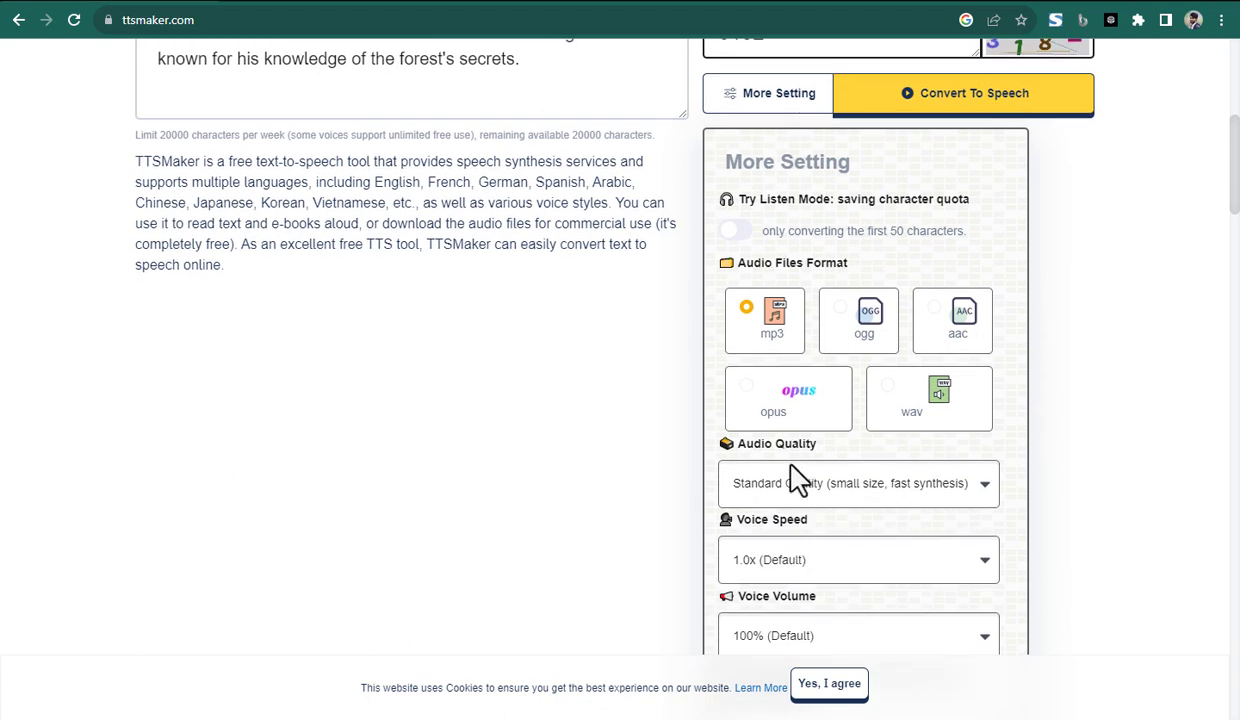
click(975, 490)
click(950, 480)
scroll(950, 560, down, 1)
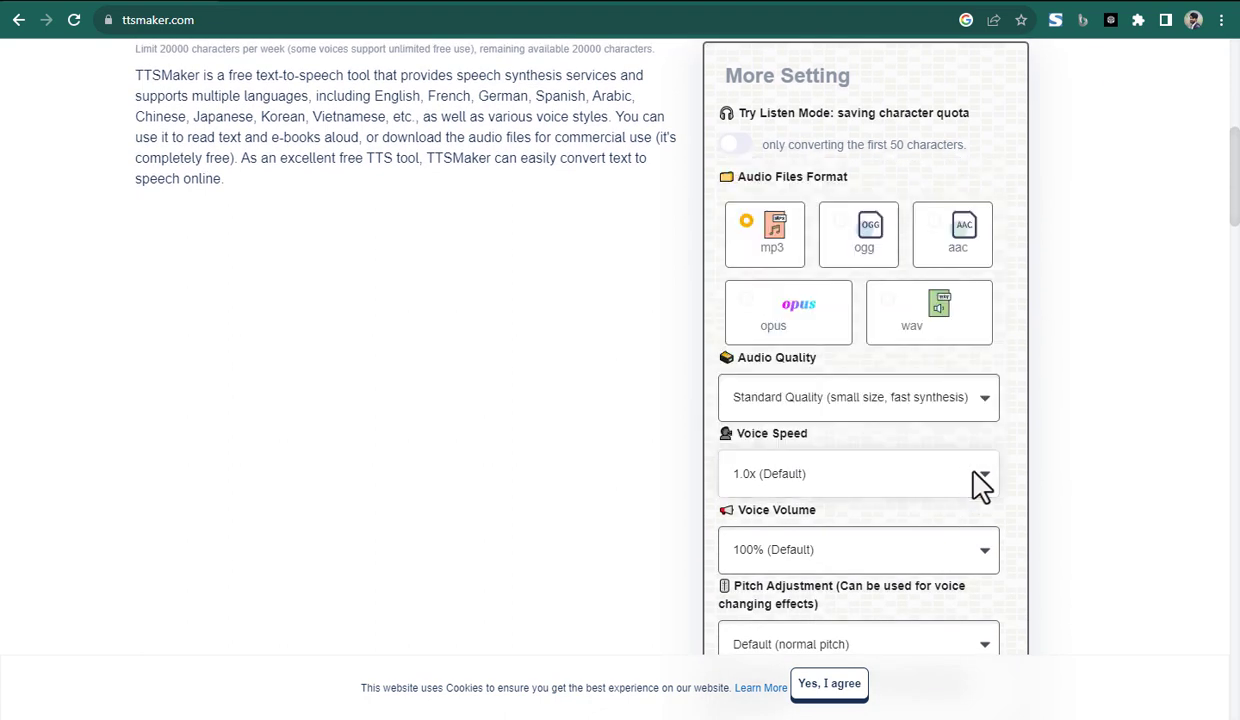
click(978, 478)
click(828, 290)
scroll(933, 554, down, 2)
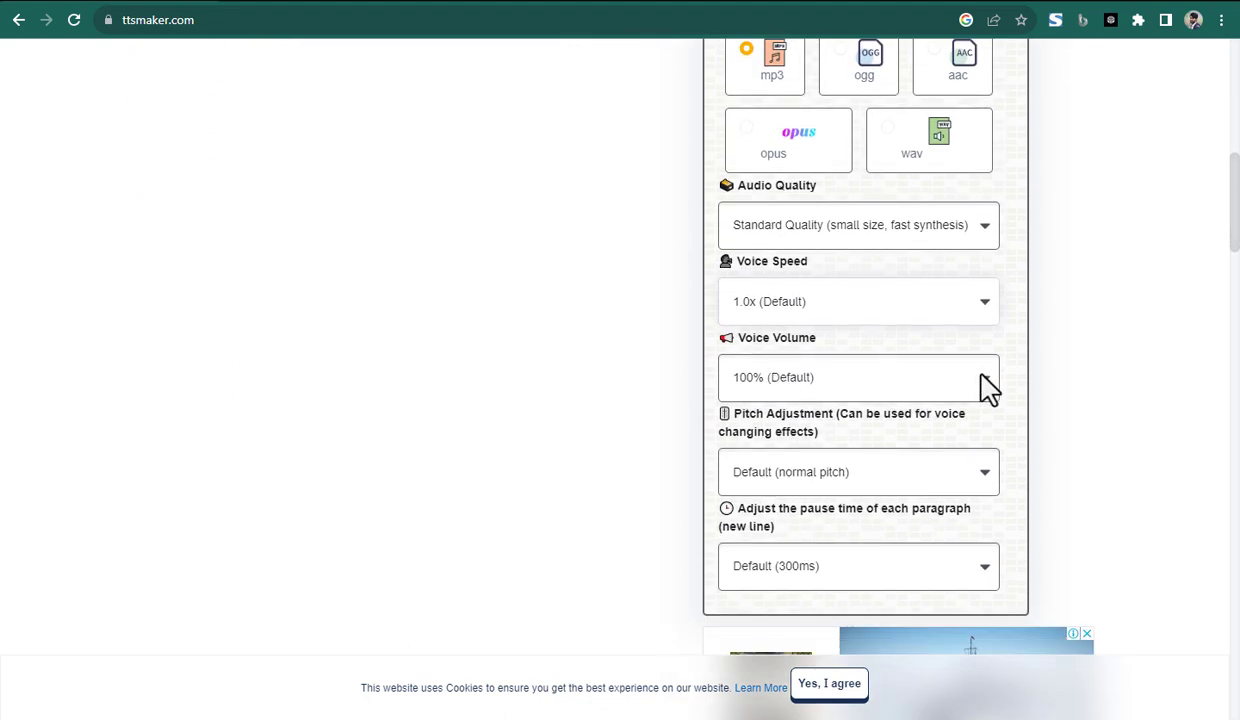
click(984, 381)
click(945, 380)
scroll(891, 470, down, 1)
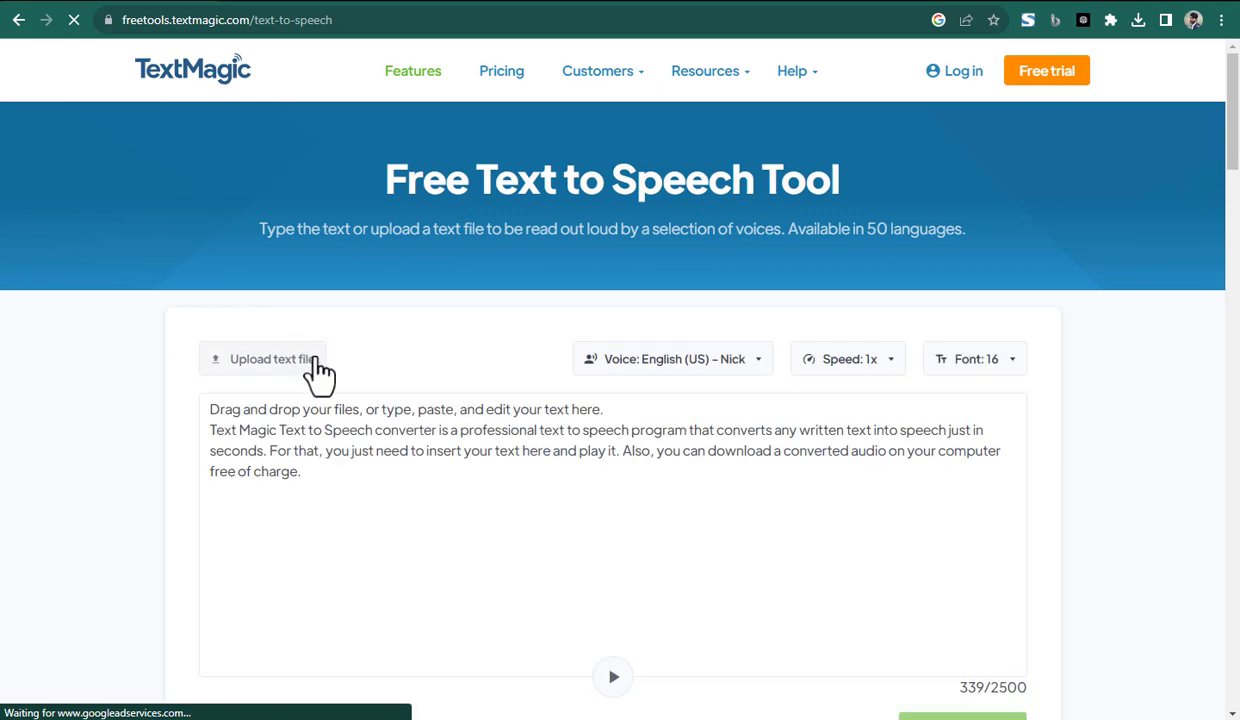
- Replace the sample text in the TextMagic text to speech tool with the copied story and close the promotional banner
scroll(493, 372, down, 1)
key(ctrl+Tab)
key(ctrl+shift+Tab)
drag(288, 396, 188, 338)
key(BackSpace)
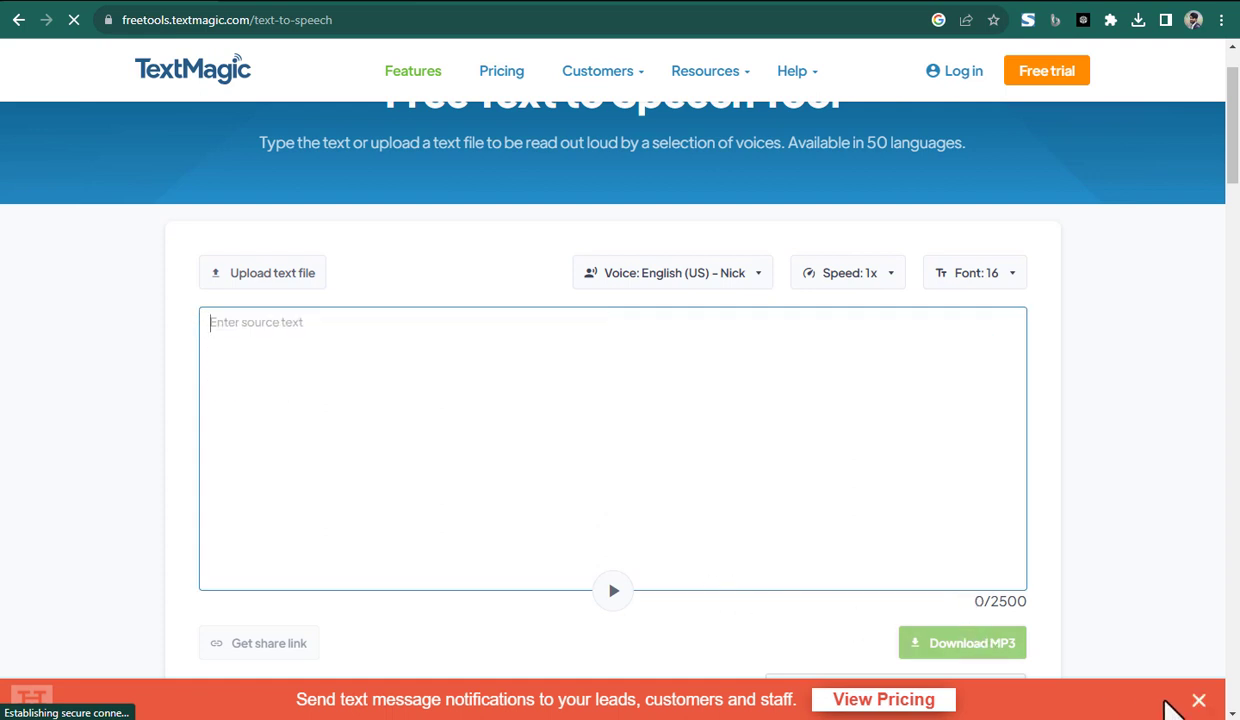
click(1197, 701)
click(310, 349)
key(ctrl+v)
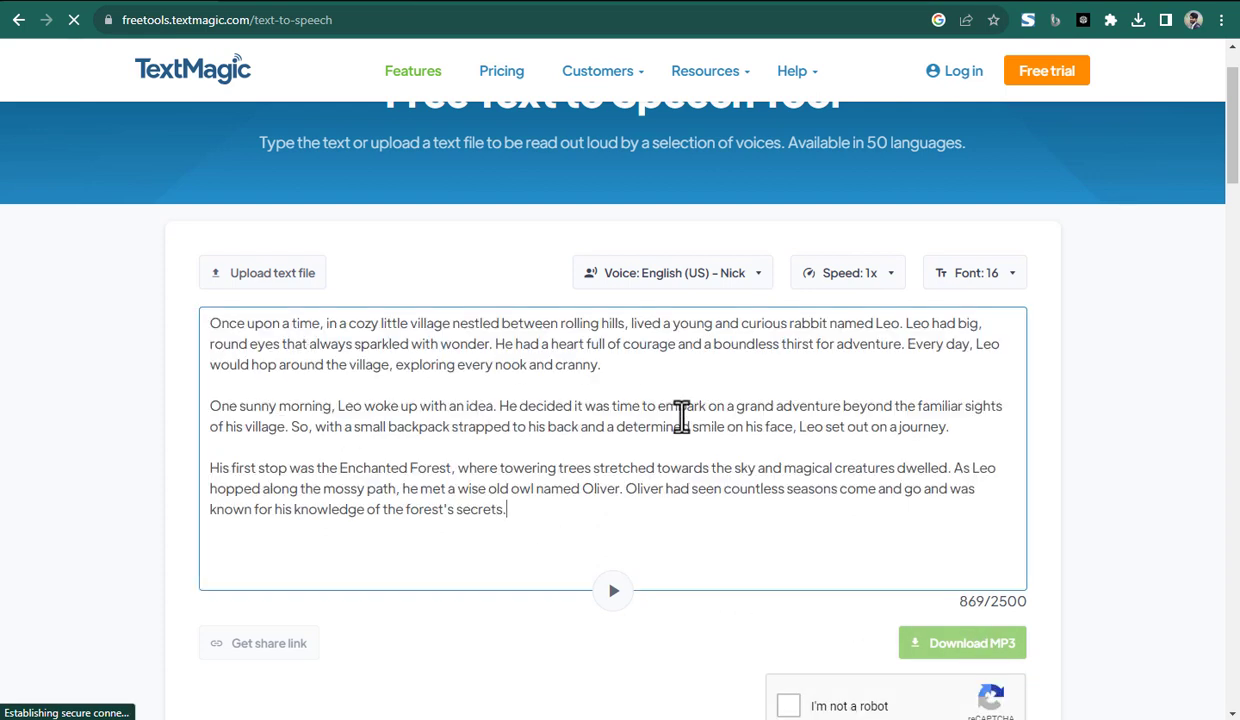
- Complete the "I'm not a robot" check, play the beginning of the narration and halt it
scroll(698, 422, down, 1)
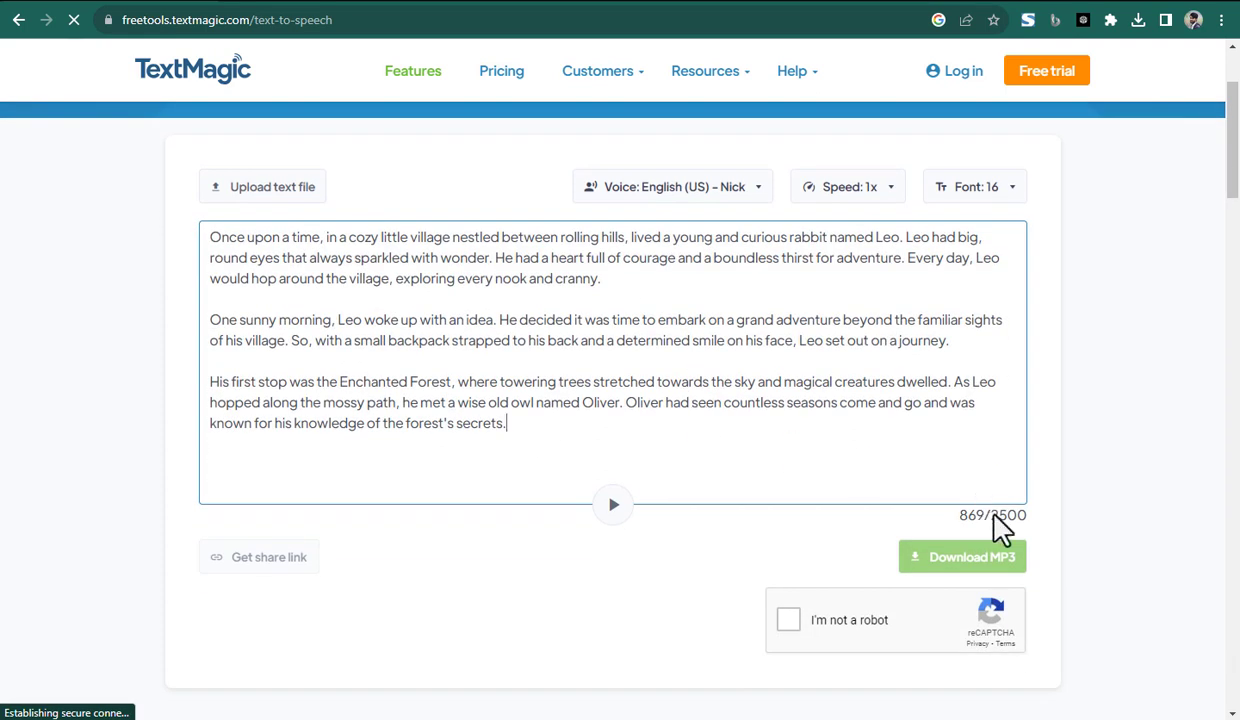
click(787, 626)
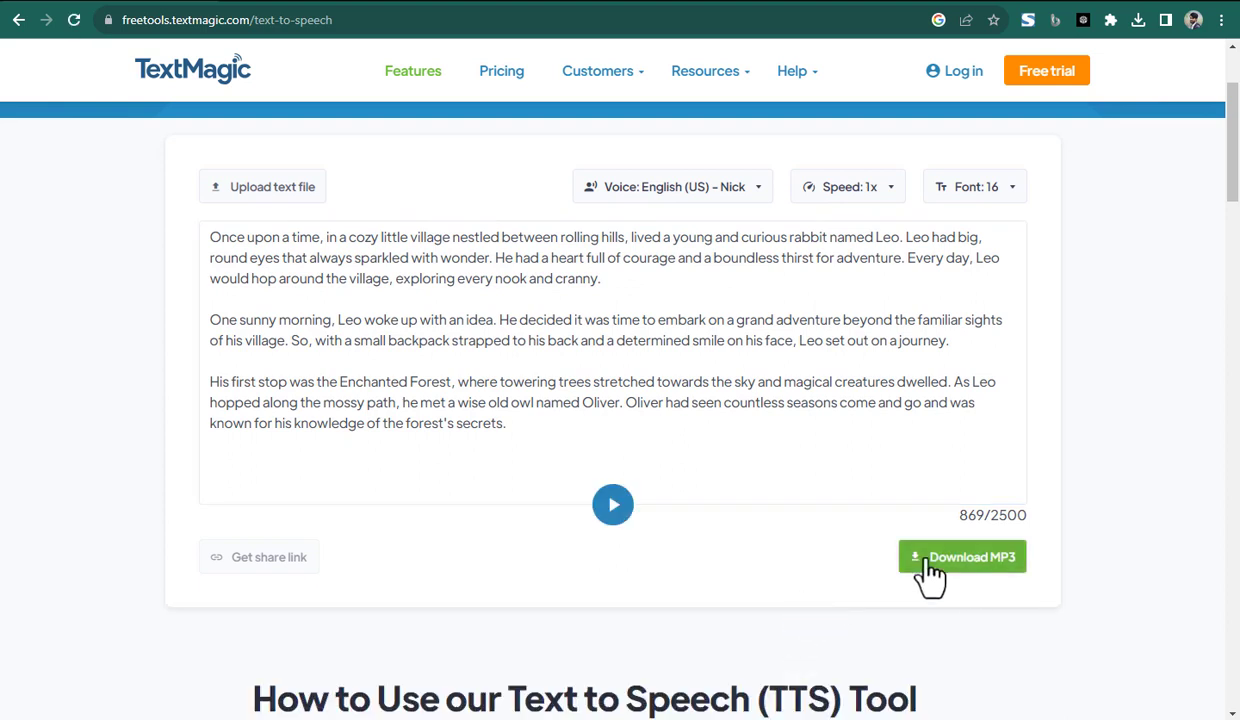
click(613, 505)
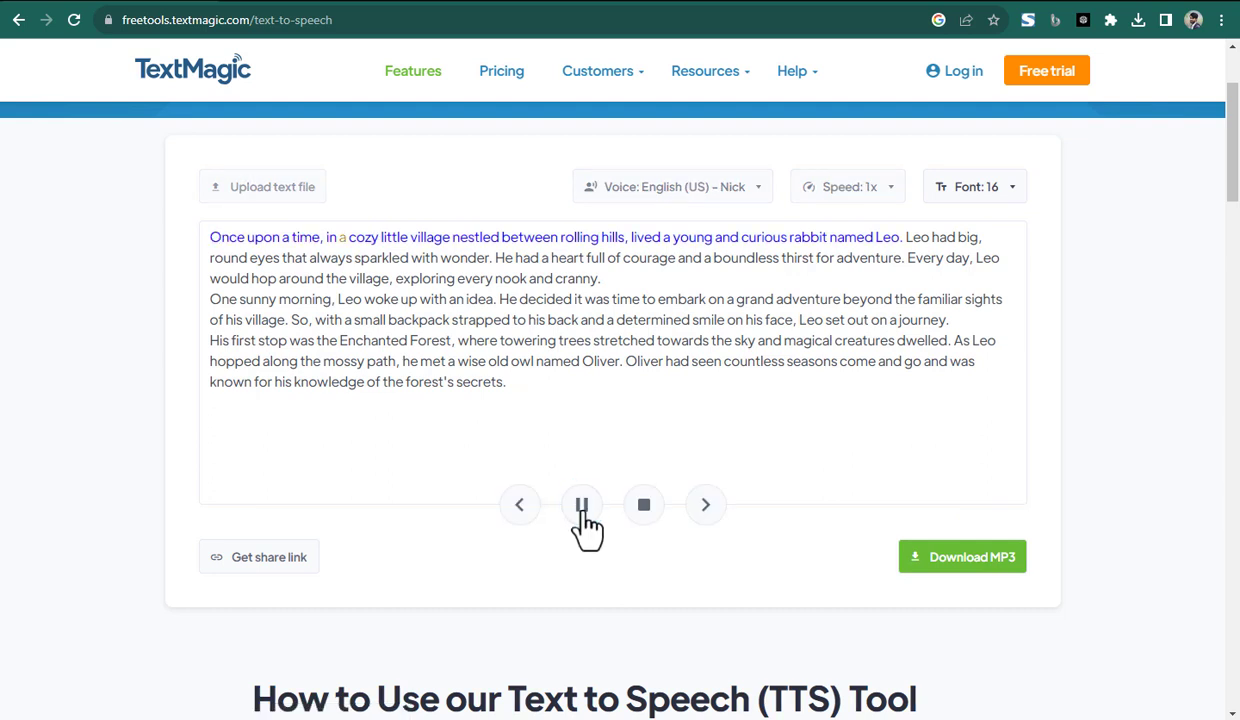
click(580, 510)
- Look through the available voices, playback speeds and font sizes for the narration
click(758, 197)
scroll(706, 360, down, 15)
scroll(706, 360, down, 3)
scroll(742, 349, up, 8)
scroll(797, 316, down, 5)
scroll(797, 318, down, 10)
click(888, 188)
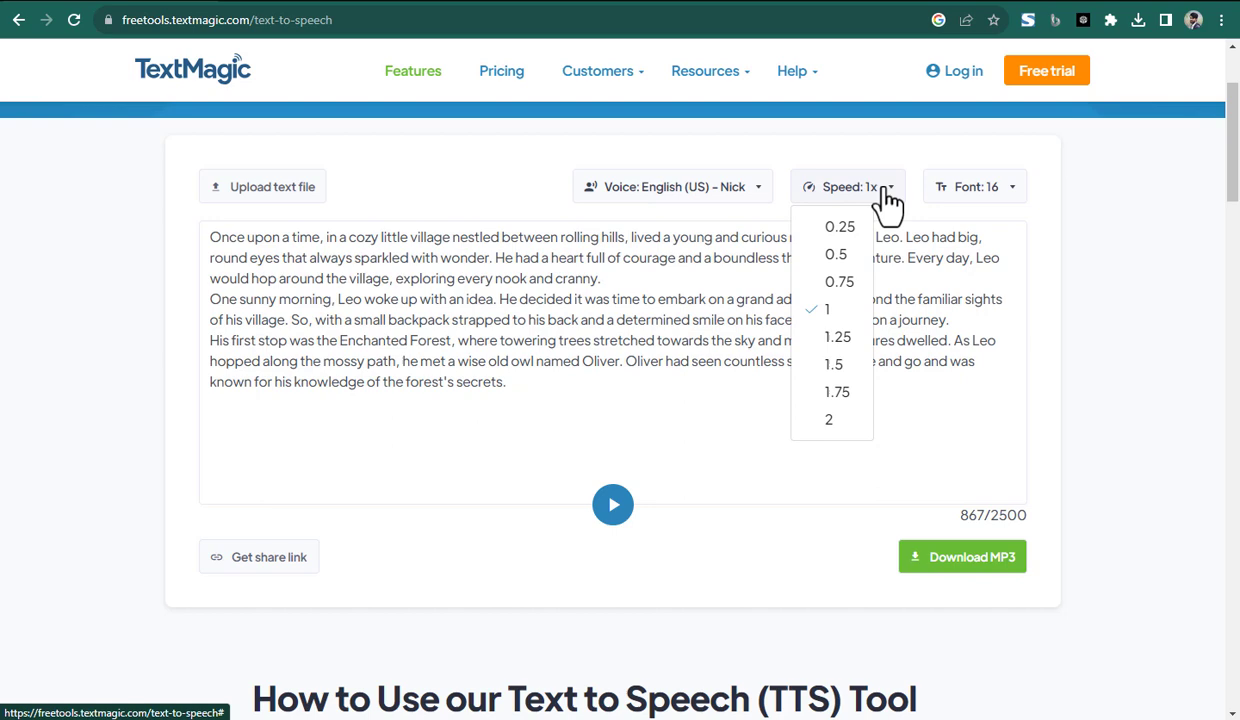
click(1018, 192)
click(1018, 200)
scroll(740, 445, down, 1)
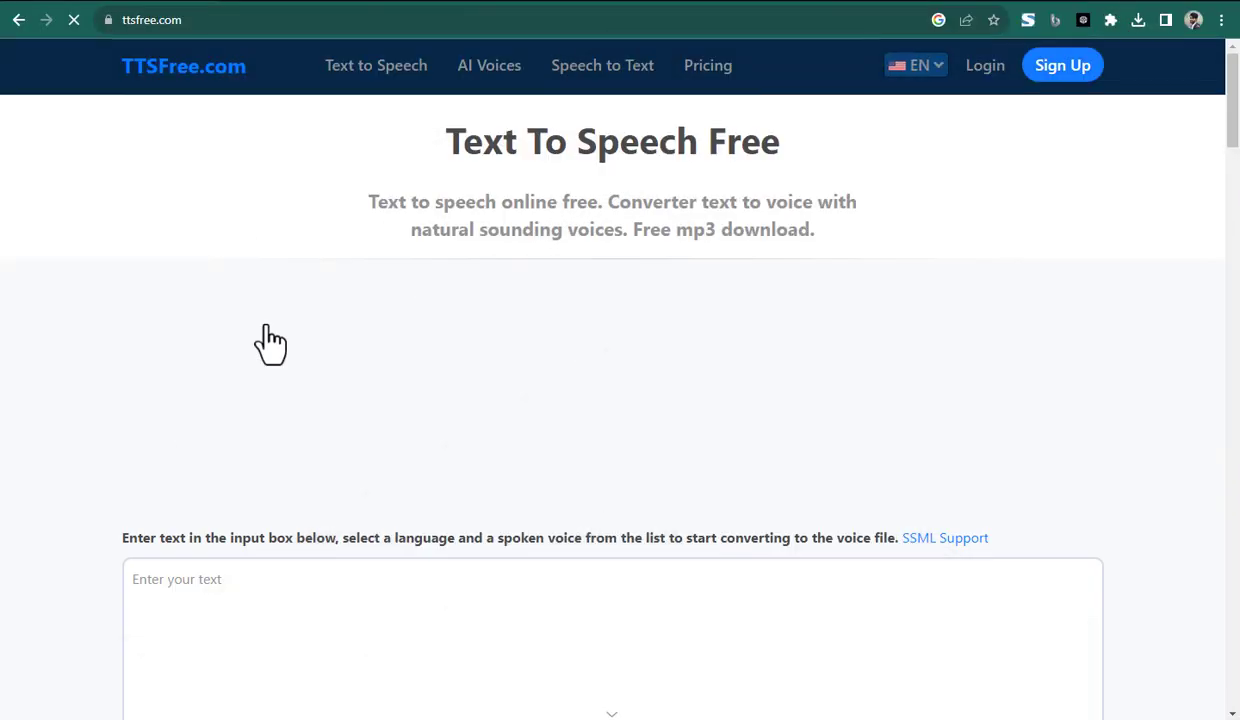
- Insert the story into the TTSFree text box and open the login page to get more characters
scroll(285, 340, down, 3)
click(390, 340)
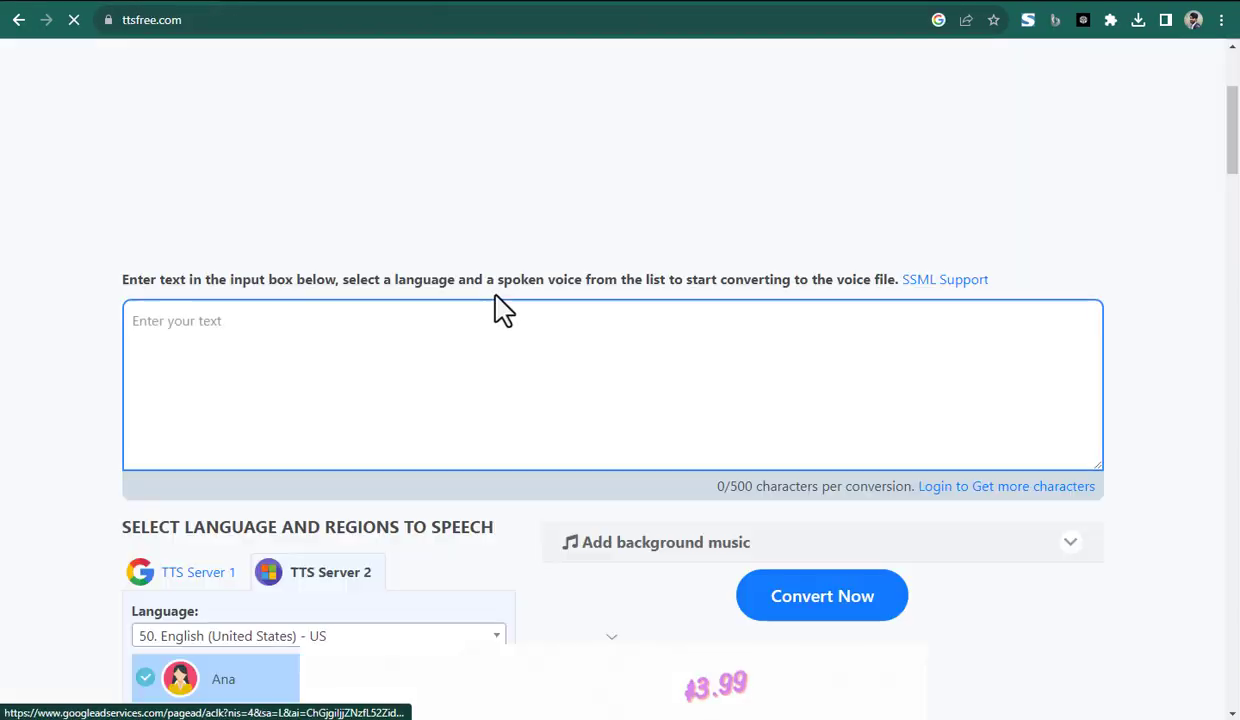
click(349, 348)
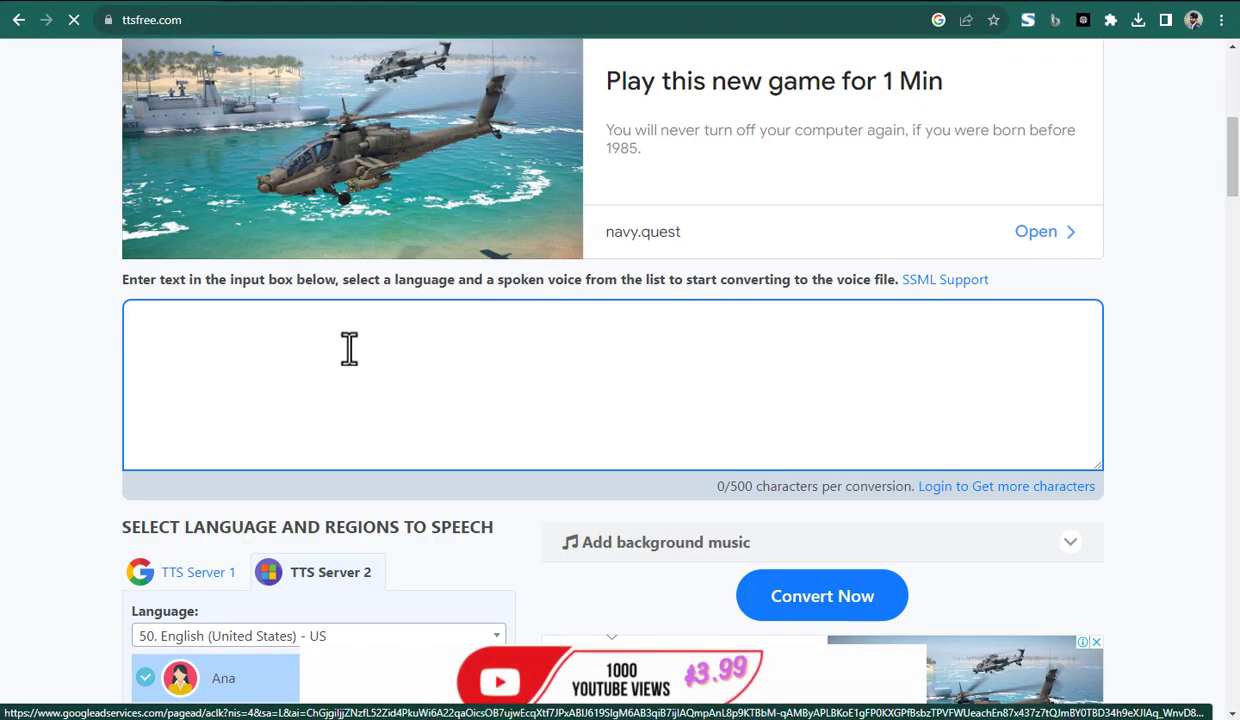
text(Once upon a time, in a cozy little village nestled between rolling hills, lived a young and curious rabbit named Leo. Leo had big, round eyes that always sparkled with wonder. He had a heart full of courage and a boundless thirst for adventure. Every day, Leo would hop around the village, exploring every nook and cranny.  One sunny morning, Leo woke up with an idea. He decided it was time to embark on a grand adventure beyond the familiar sights of his village. So, with a small backpack strapped)
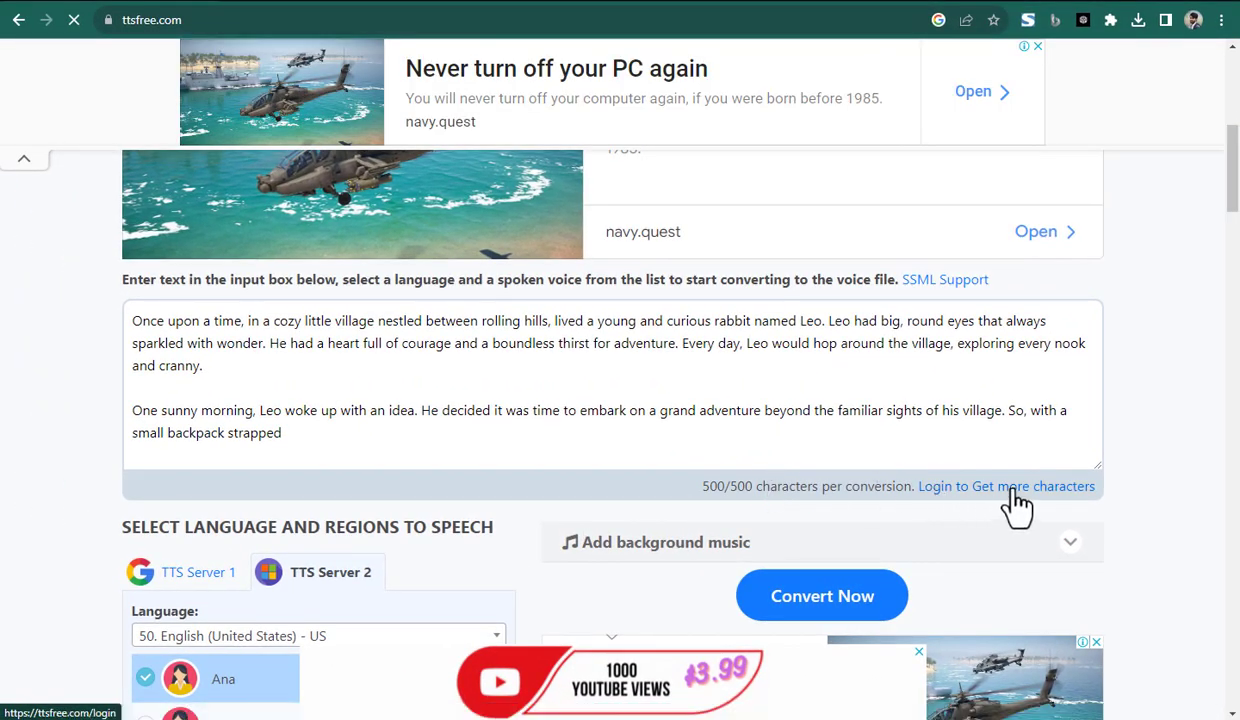
click(1006, 488)
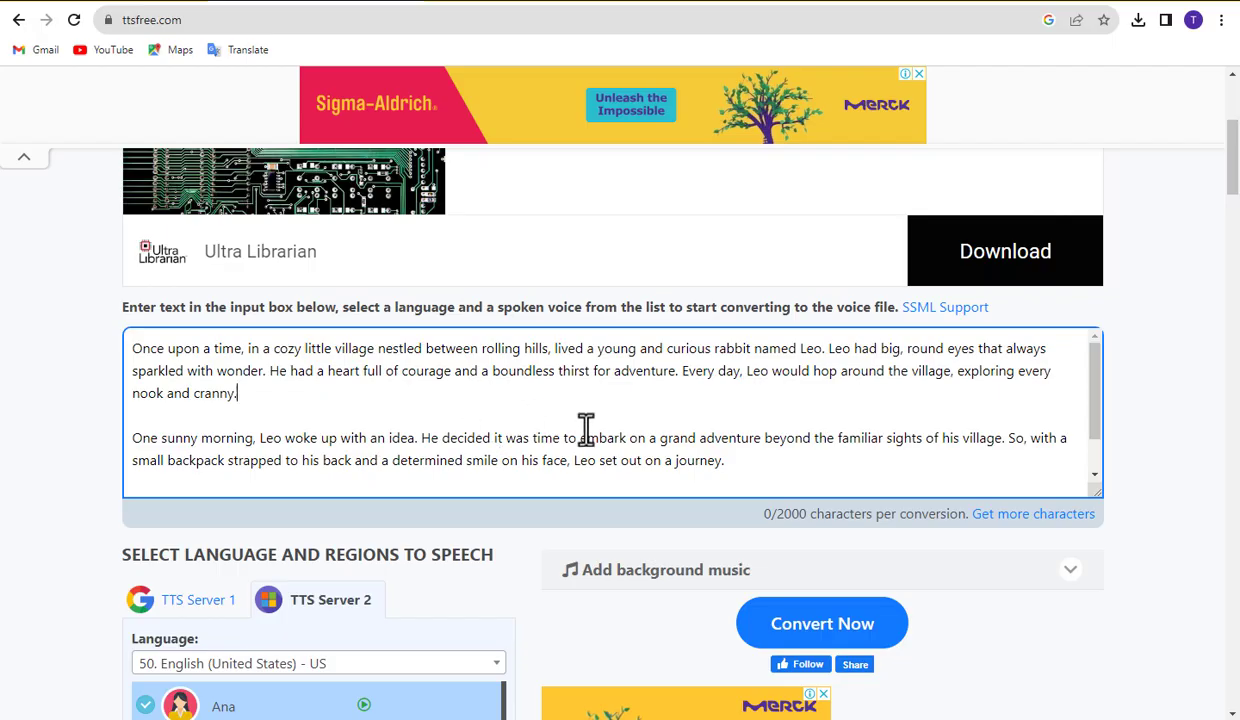
- Check the pasted story, look through the English (United States) voices on TTS Server 2 and listen to voice samples
scroll(584, 429, down, 2)
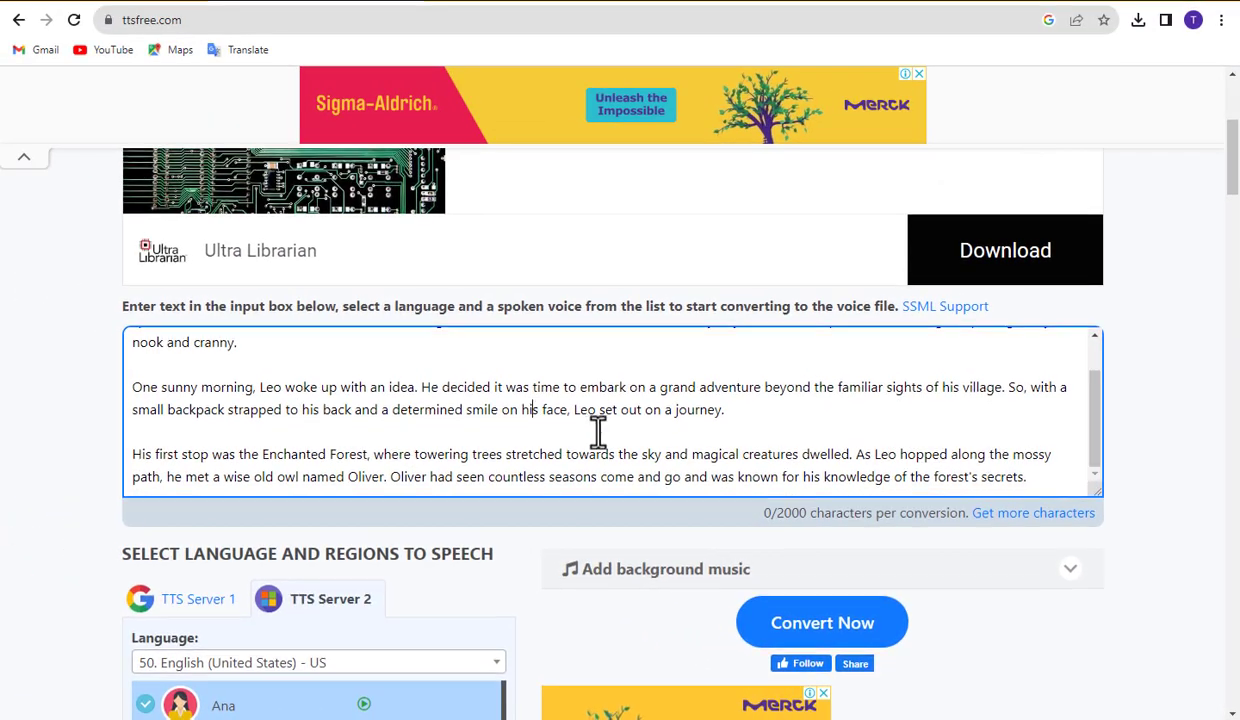
scroll(570, 410, down, 3)
scroll(374, 476, down, 5)
scroll(346, 543, up, 6)
scroll(374, 552, down, 5)
click(363, 531)
click(363, 578)
scroll(366, 500, down, 2)
scroll(437, 531, down, 1)
drag(319, 645, 338, 648)
scroll(693, 530, up, 1)
scroll(760, 510, up, 3)
scroll(850, 415, up, 1)
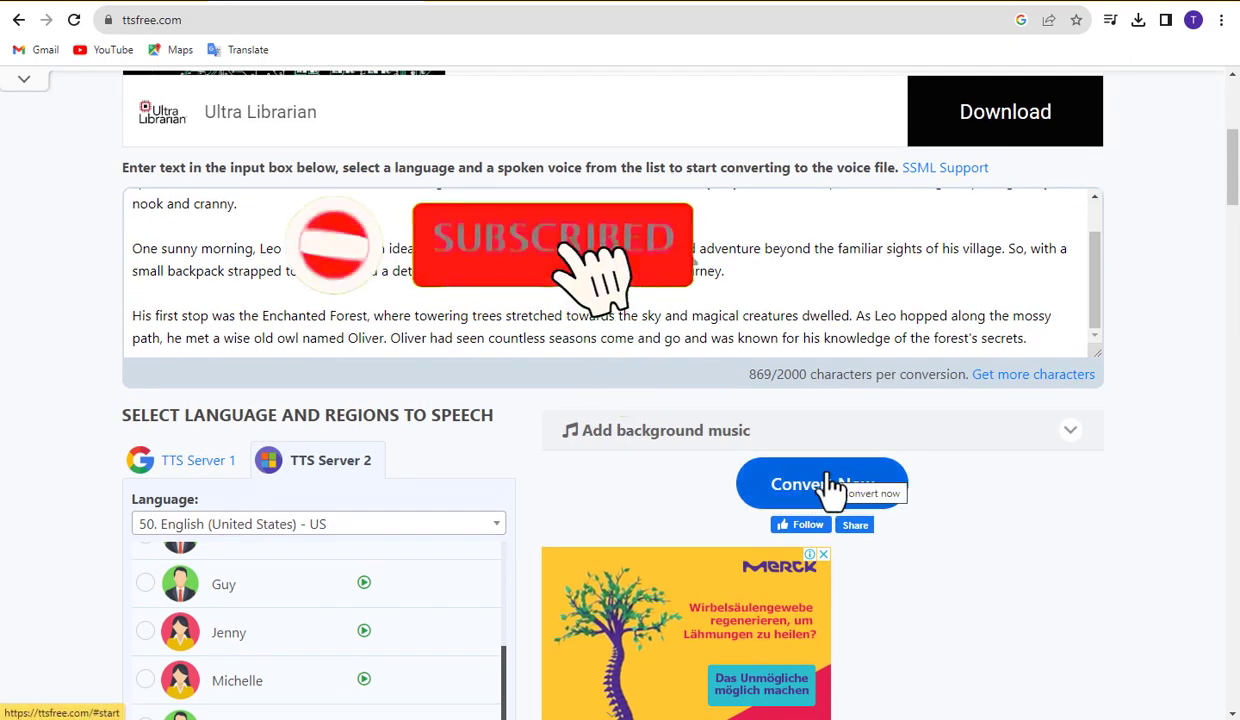
- Convert the full pasted story to speech
click(825, 490)
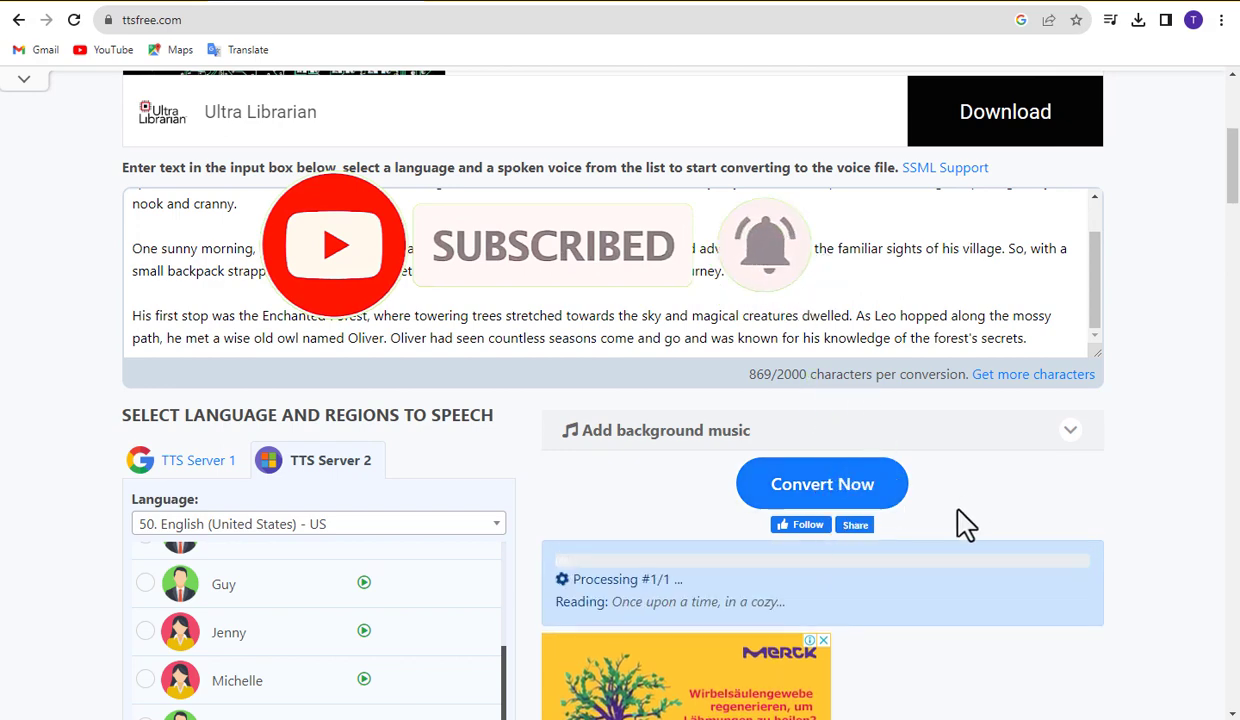
scroll(955, 523, down, 20)
scroll(864, 518, up, 20)
drag(1232, 288, 1232, 180)
click(578, 314)
click(580, 316)
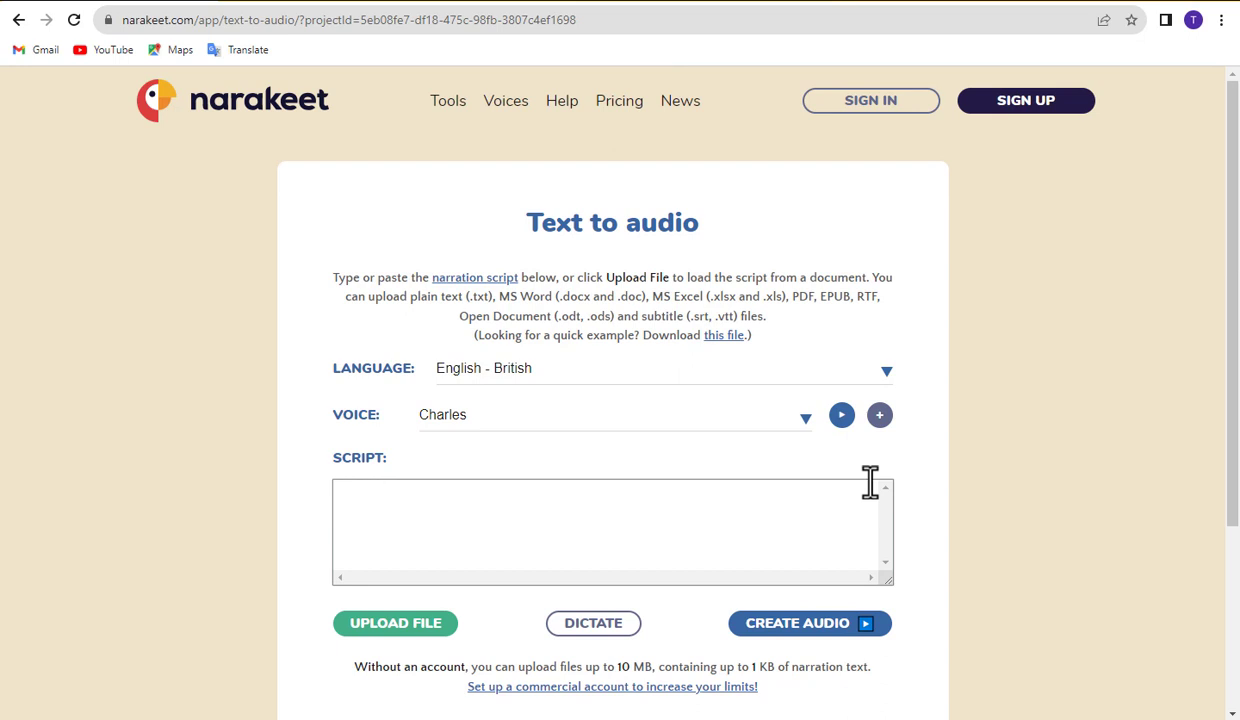
- Copy the selected Leo story from ChatGPT and paste it into the script box of Narakeet's Text to audio page
scroll(870, 483, down, 1)
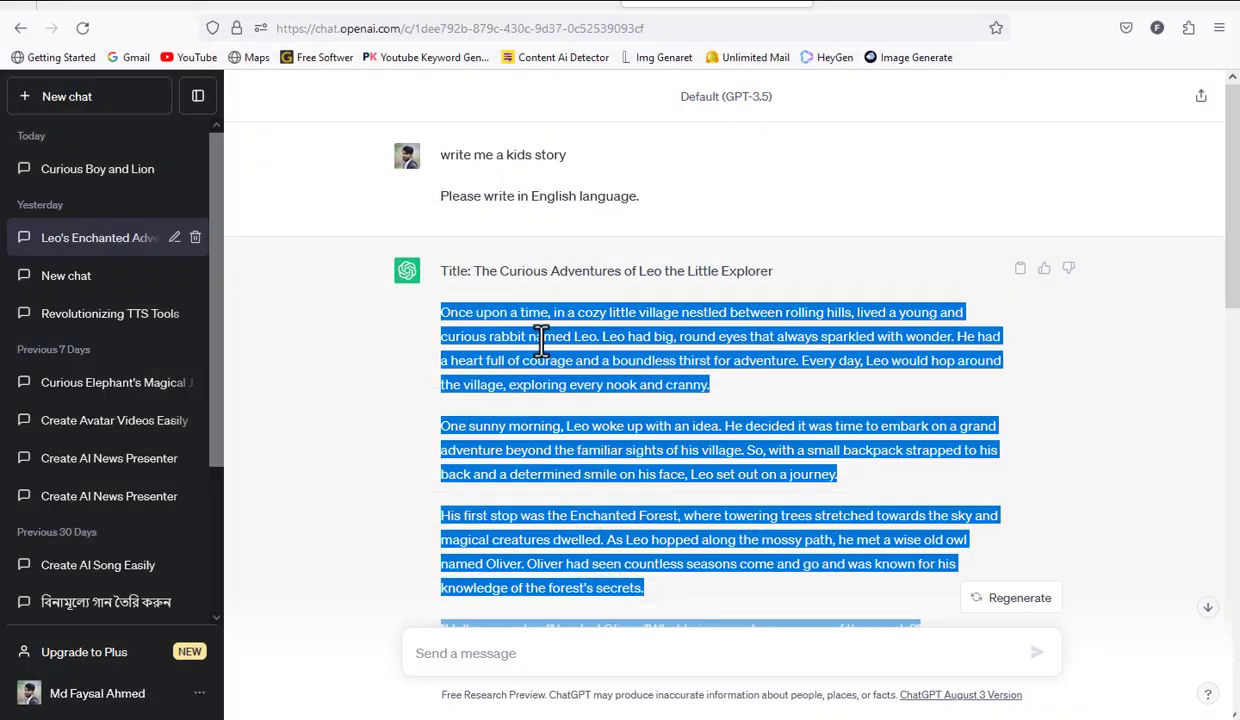
right_click(567, 352)
click(580, 360)
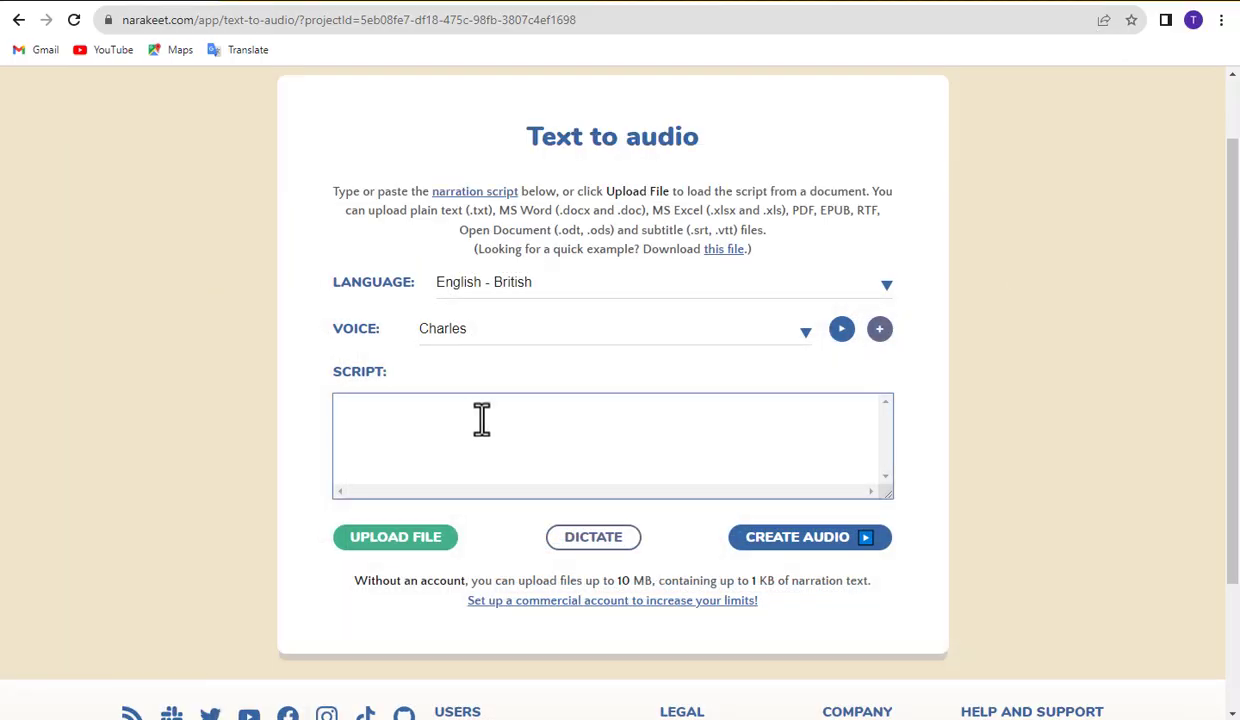
click(471, 421)
right_click(473, 421)
click(517, 555)
scroll(767, 435, down, 5)
scroll(744, 383, up, 5)
- Look through the available languages and set the script's language to English - American
click(884, 285)
scroll(534, 490, down, 5)
scroll(534, 490, up, 1)
scroll(534, 490, down, 5)
scroll(534, 490, up, 10)
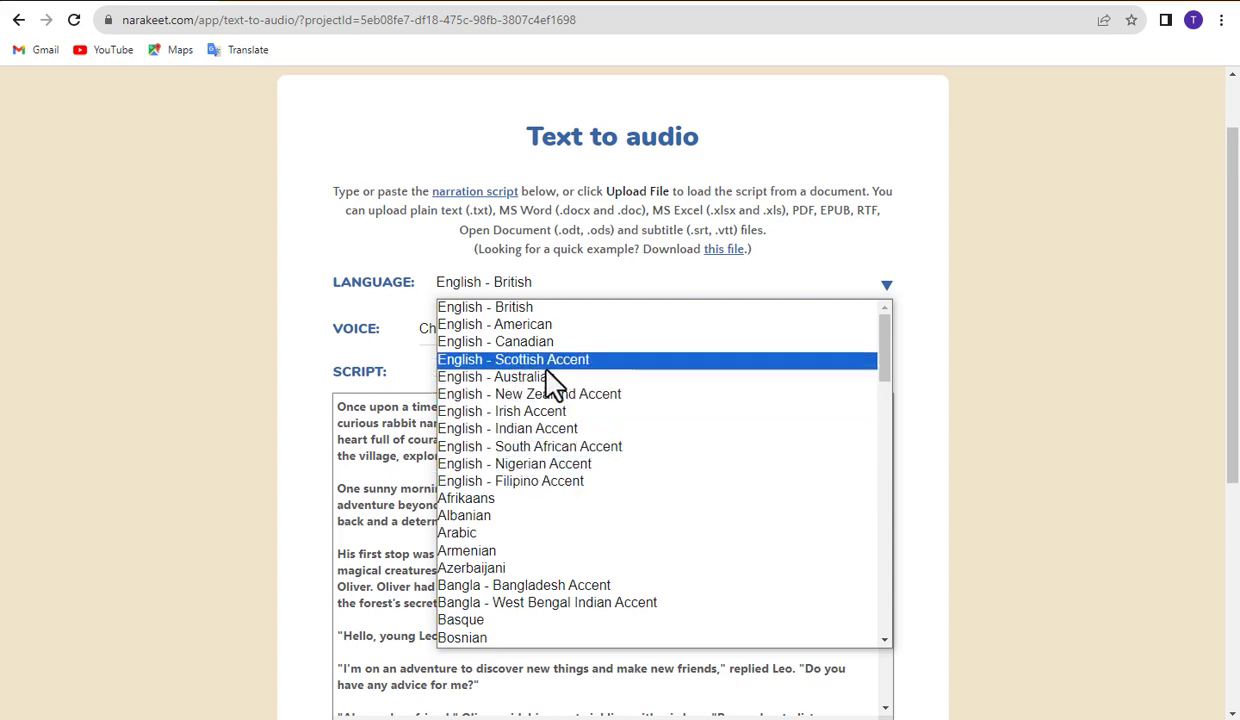
click(516, 324)
- Choose the Linda voice for the narration and listen to its sample
click(805, 331)
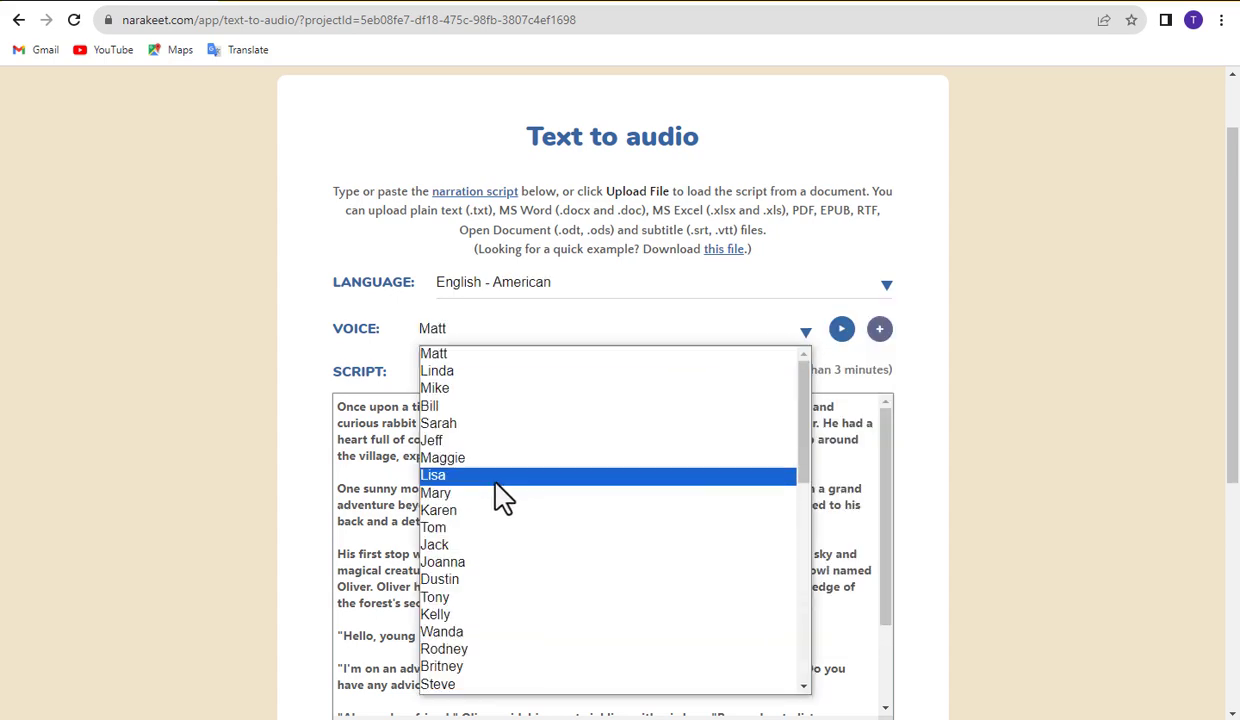
scroll(501, 498, down, 5)
scroll(501, 498, up, 5)
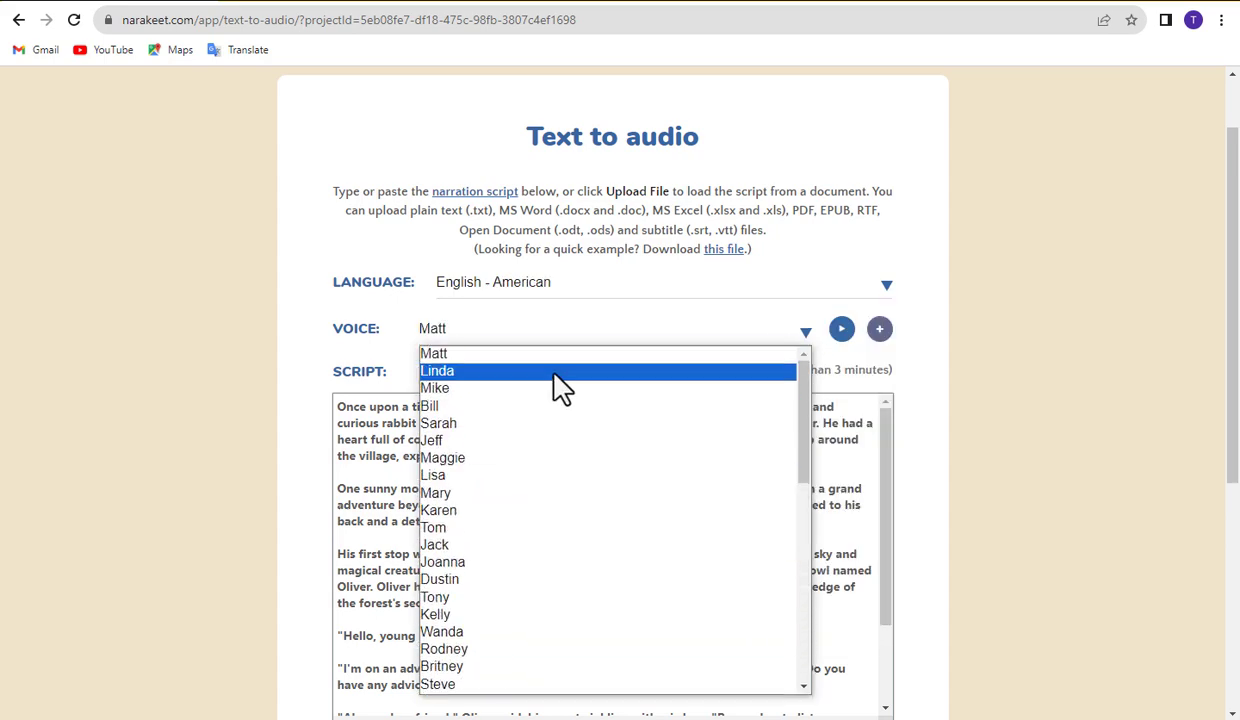
click(650, 371)
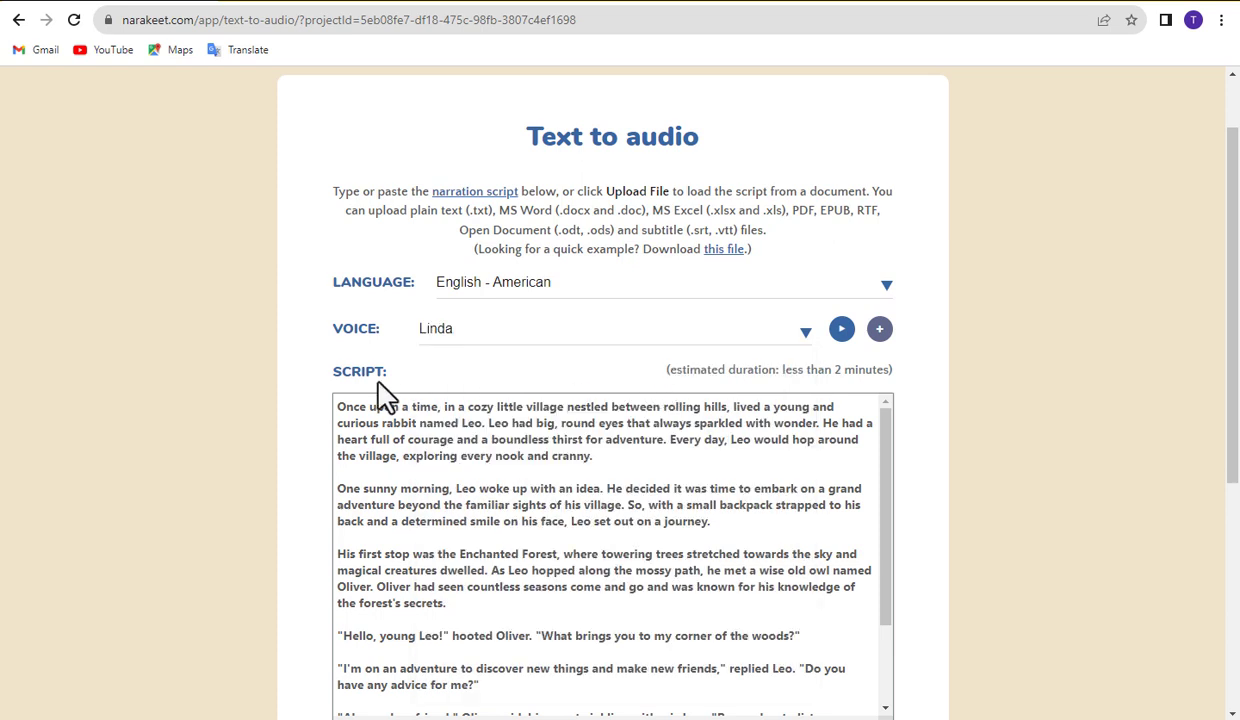
click(844, 333)
- Create the audio from the pasted story and skip partway into the finished recording
scroll(867, 410, down, 5)
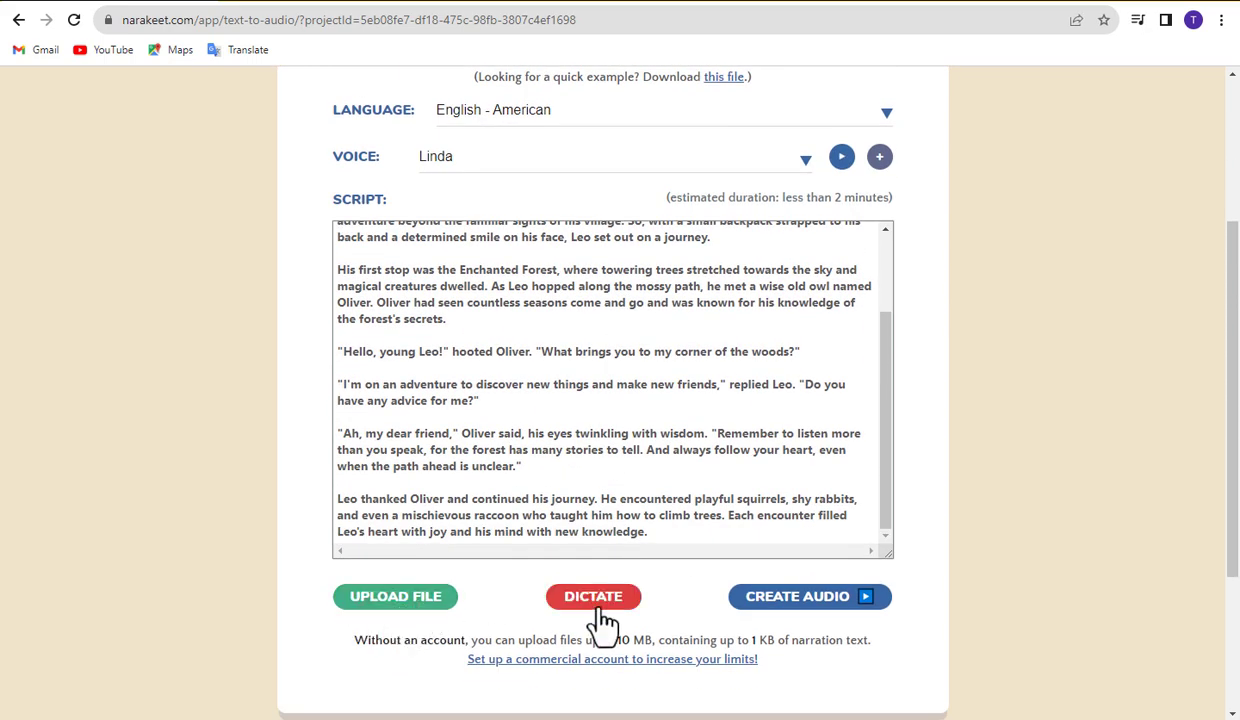
click(848, 612)
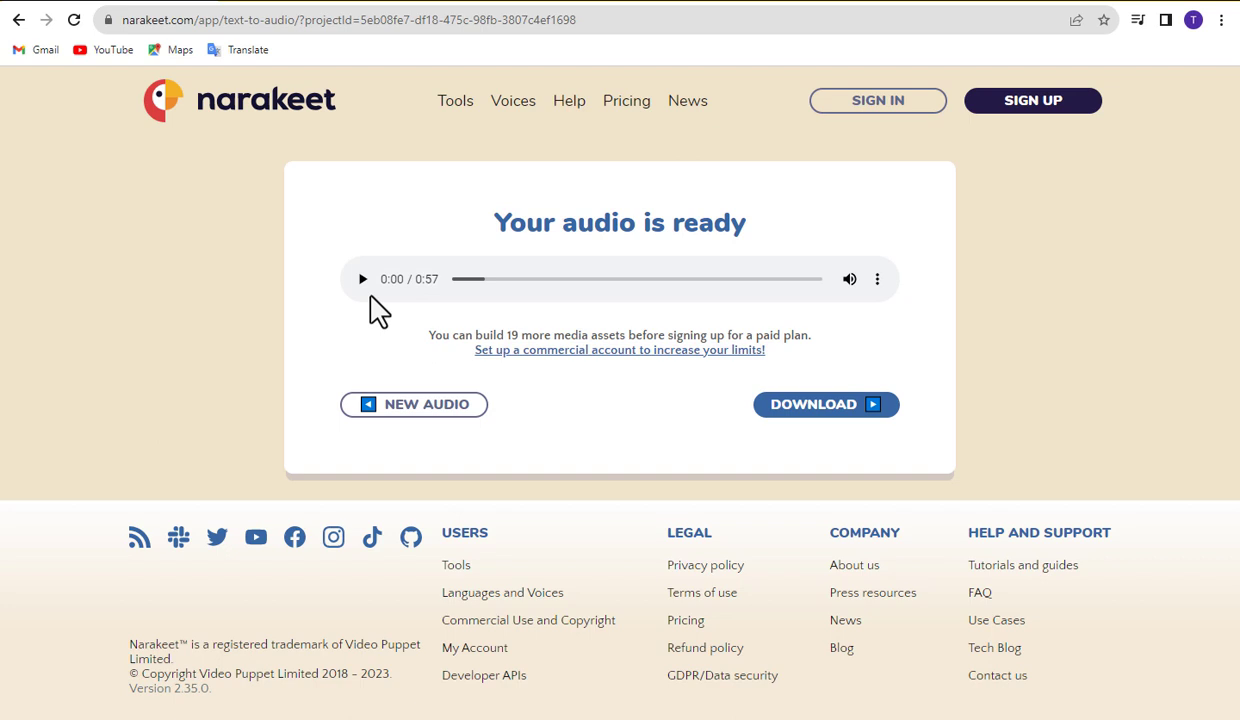
click(525, 279)
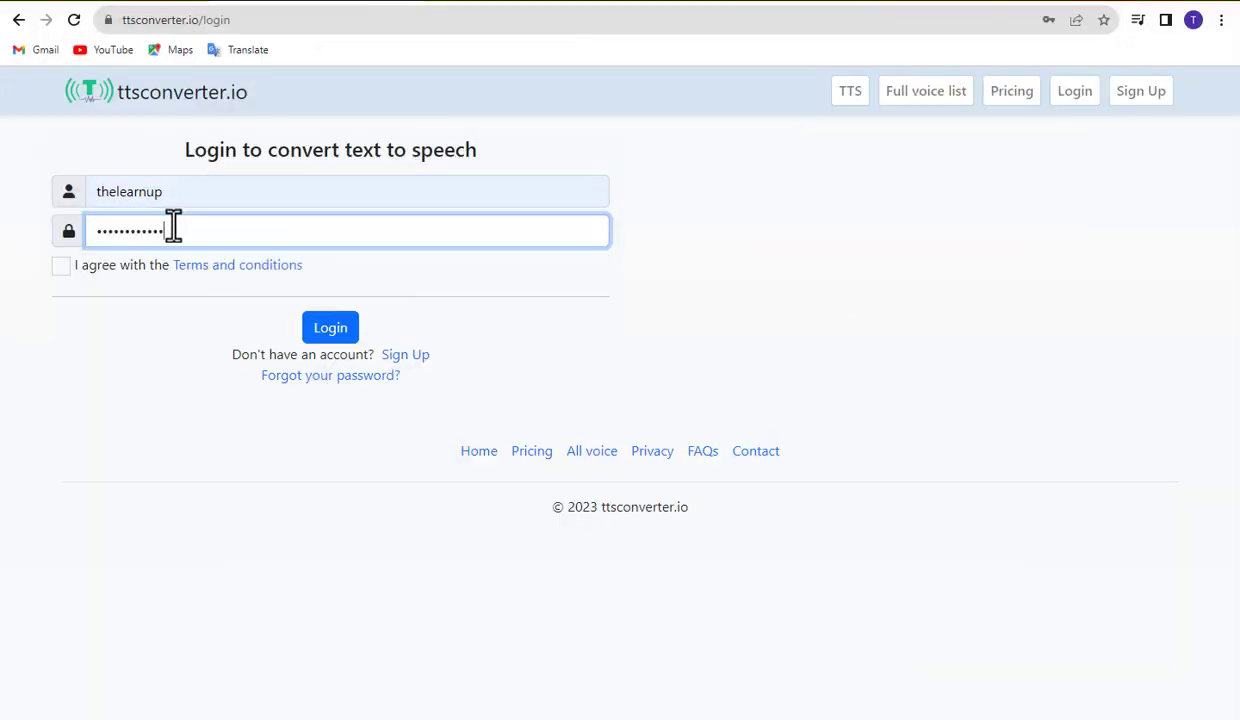
- Agree to the terms and conditions, log in to ttsconverter.io and check the character limit per conversion
click(61, 265)
click(330, 327)
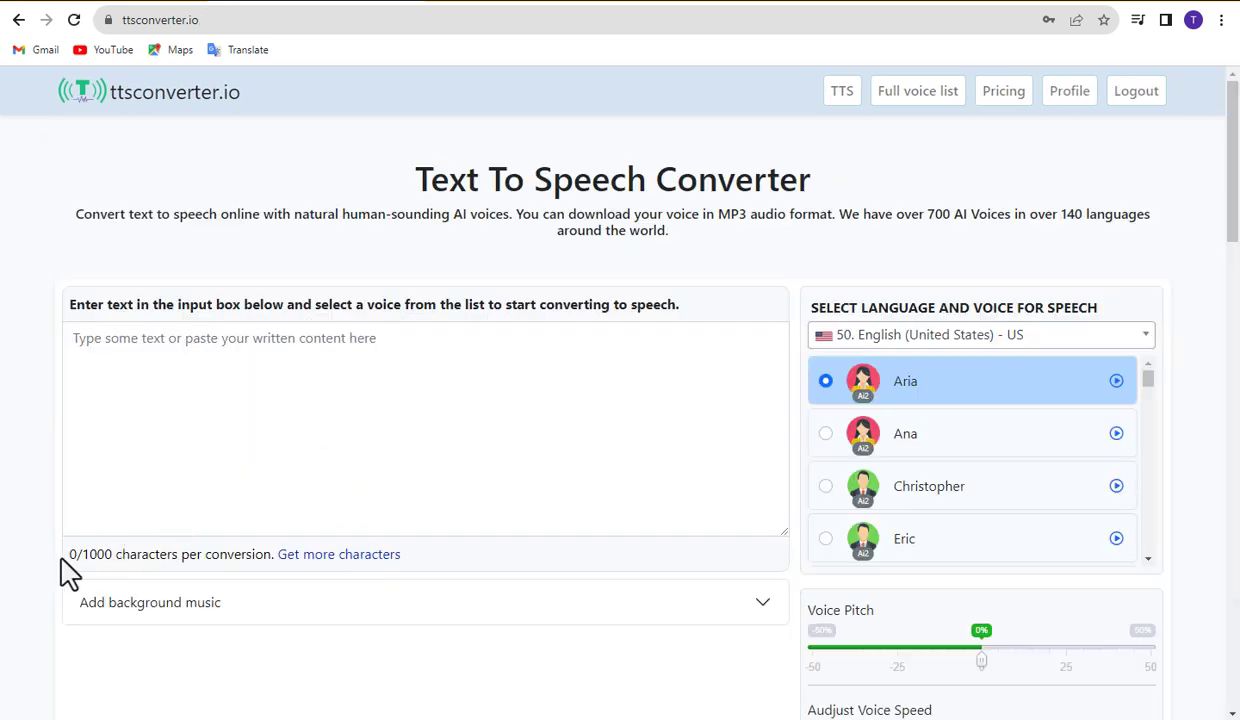
drag(67, 555, 112, 556)
- Copy the first three paragraphs of the Leo story from ChatGPT and paste them into the ttsconverter.io text box
right_click(167, 360)
click(460, 529)
key(alt+Tab)
drag(441, 313, 675, 397)
scroll(675, 397, down, 2)
key(ctrl+c)
key(alt+Tab)
key(ctrl+v)
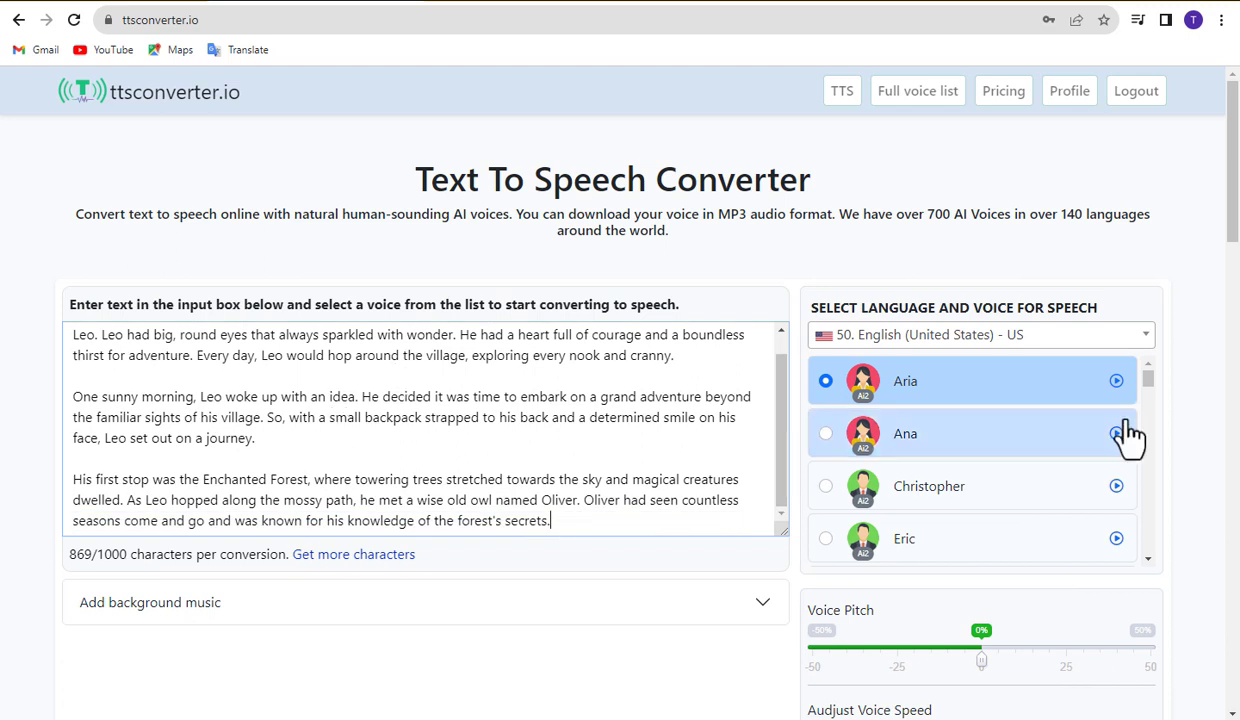
- Look through the English (United States) voices and the list of available languages
scroll(1116, 400, down, 10)
scroll(1102, 457, down, 3)
scroll(1101, 440, up, 15)
click(1000, 335)
scroll(950, 445, down, 20)
scroll(991, 466, up, 20)
scroll(1000, 440, up, 10)
scroll(1013, 480, down, 2)
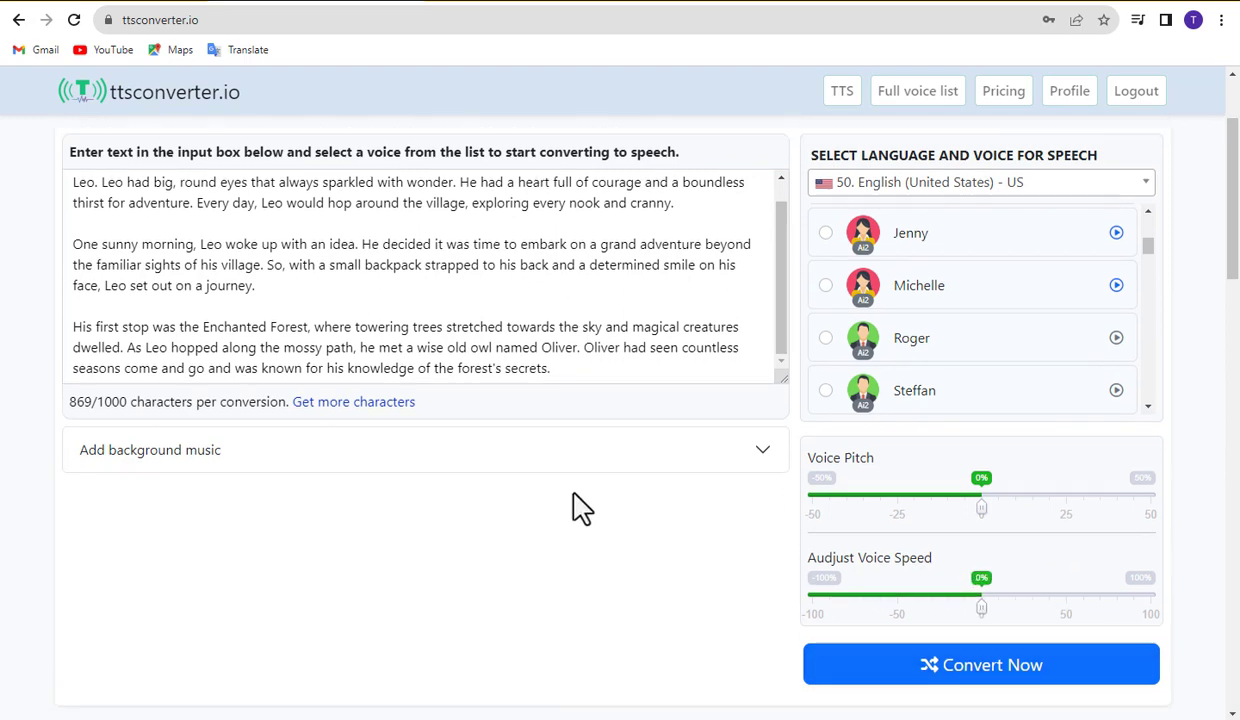
- Convert the pasted story paragraphs to speech and pause the playback of the resulting audio
scroll(600, 520, up, 1)
scroll(800, 600, down, 1)
scroll(700, 505, up, 2)
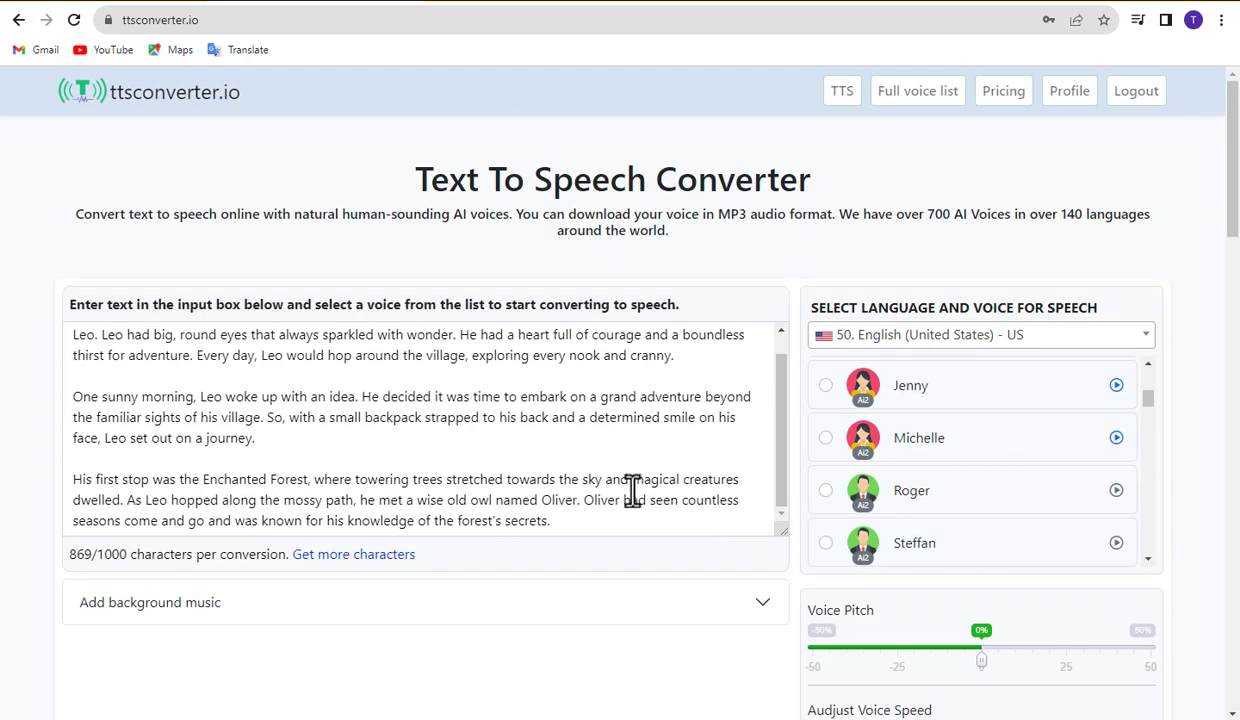
scroll(769, 529, down, 6)
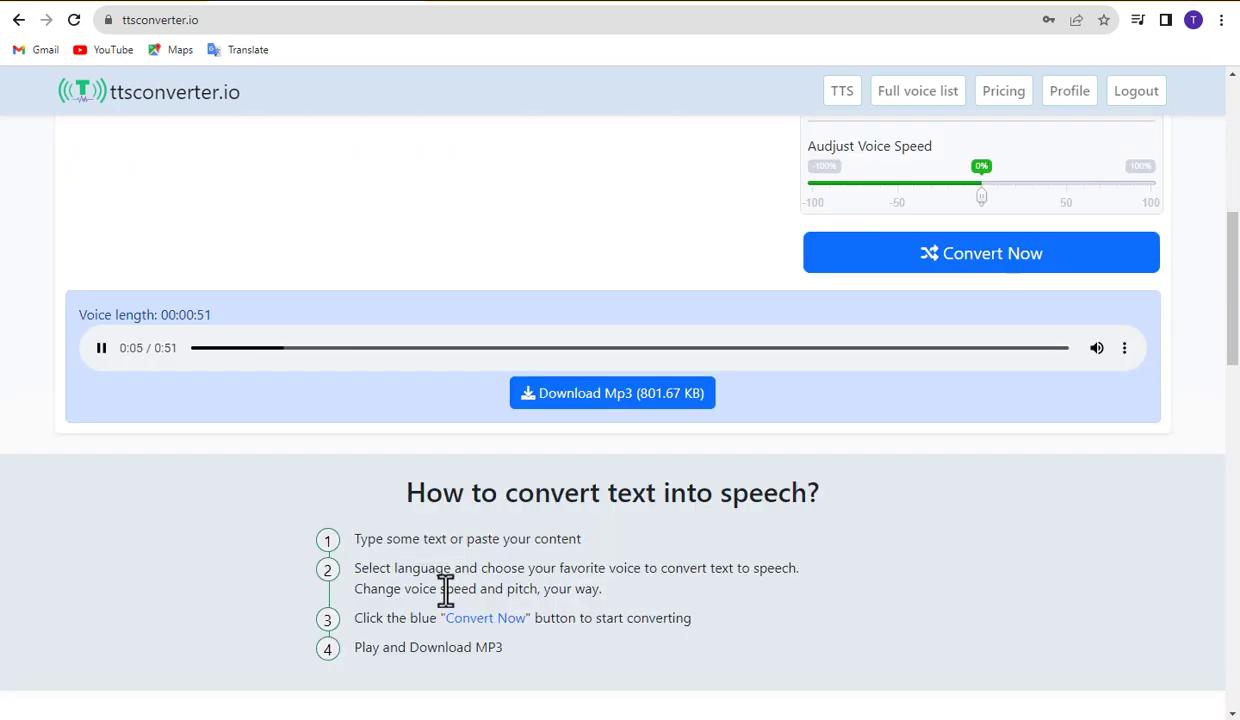
click(100, 352)
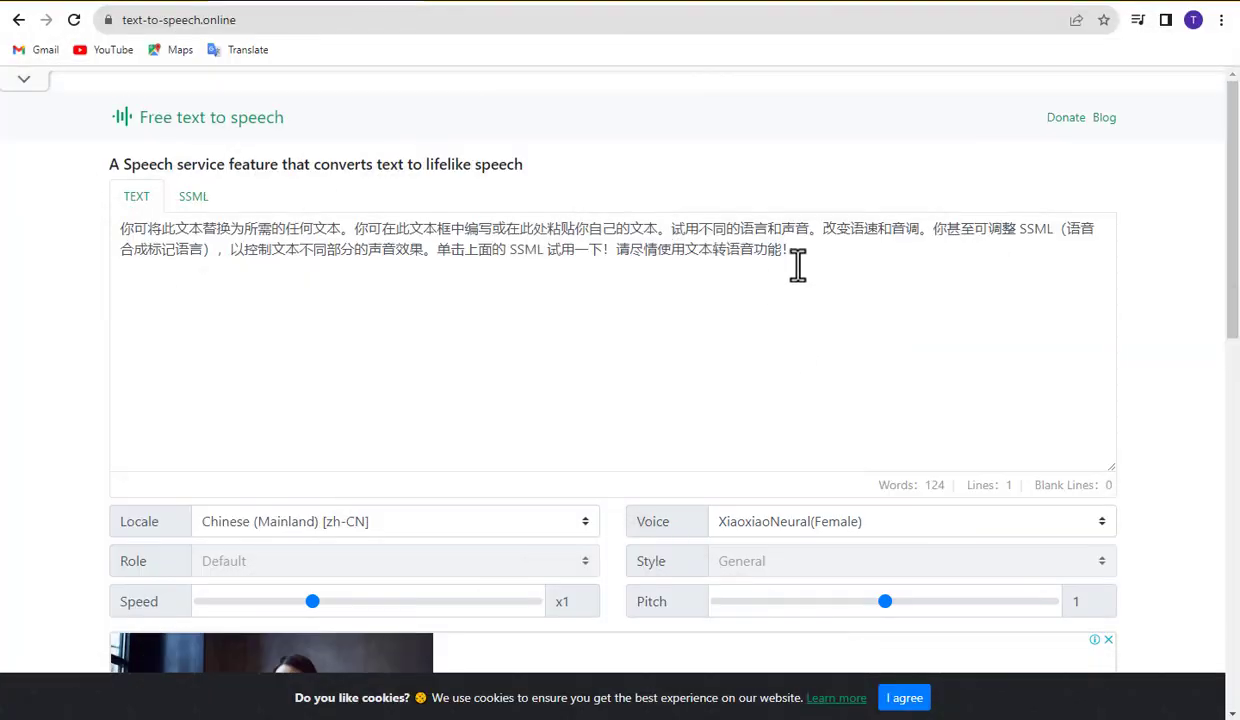
- On text-to-speech.online, look through the available locales and set the locale to English (United States) [en-US]
drag(795, 255, 117, 232)
click(117, 232)
scroll(545, 448, down, 1)
click(545, 440)
scroll(338, 343, down, 2)
scroll(330, 330, up, 3)
scroll(322, 313, down, 20)
scroll(300, 290, up, 20)
scroll(320, 250, up, 3)
click(310, 255)
scroll(250, 265, up, 1)
click(507, 292)
- Choose the GuyNeural(Male) voice and keep the pitch at 1 and the speed at x1
scroll(465, 387, down, 2)
click(741, 352)
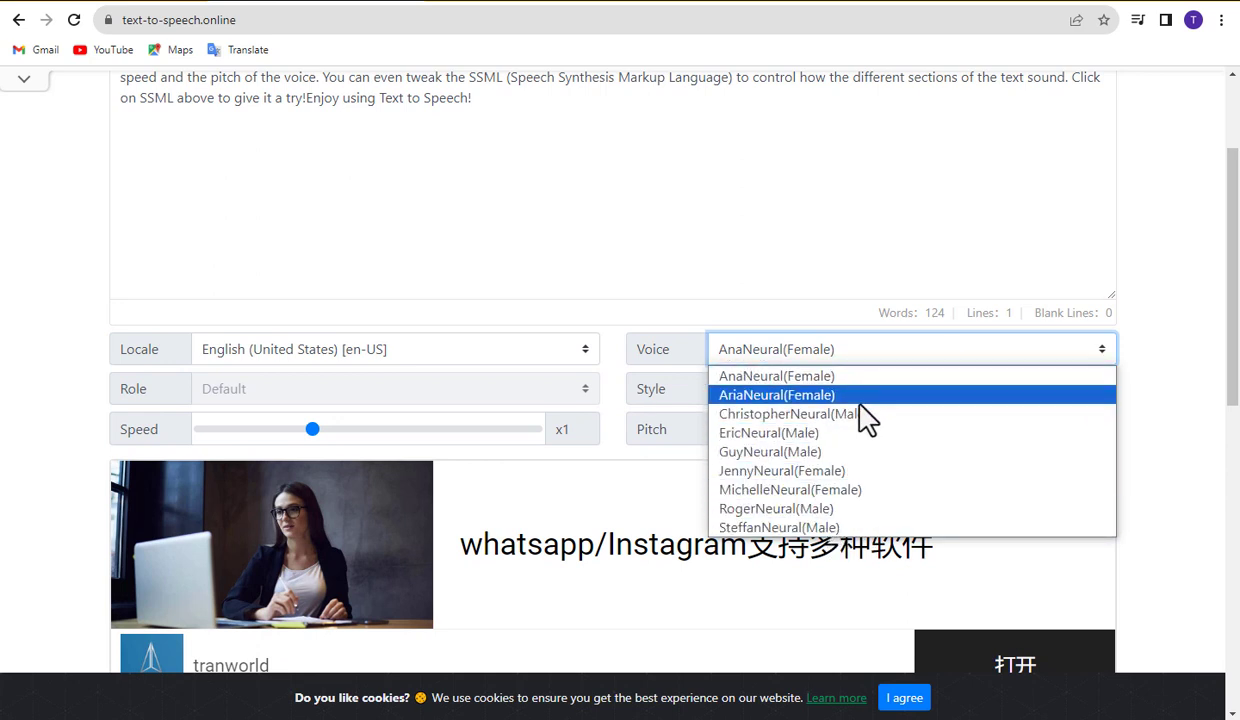
click(846, 455)
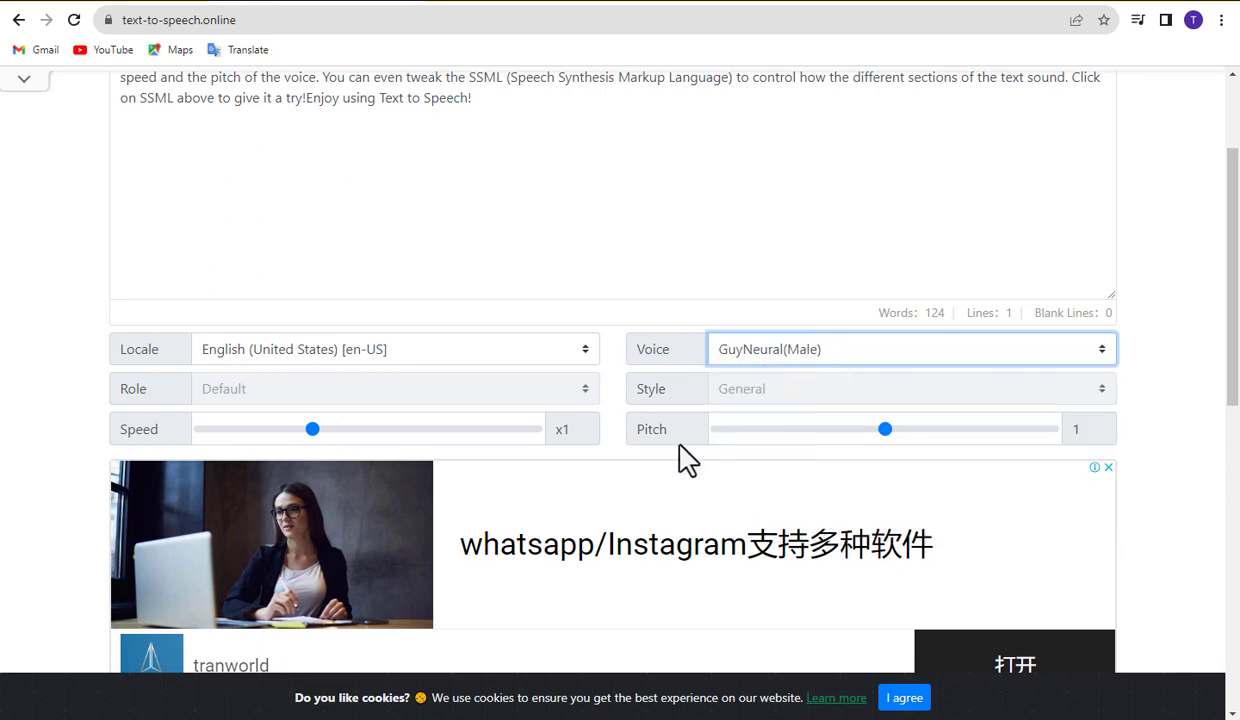
mouse_move(885, 432)
mouse_down()
mouse_move(850, 437)
mouse_move(886, 444)
mouse_up()
mouse_move(320, 437)
mouse_down()
mouse_move(336, 445)
mouse_move(313, 452)
mouse_up()
- Replace the sample text with the first three paragraphs of the Leo story copied from ChatGPT
scroll(520, 450, up, 2)
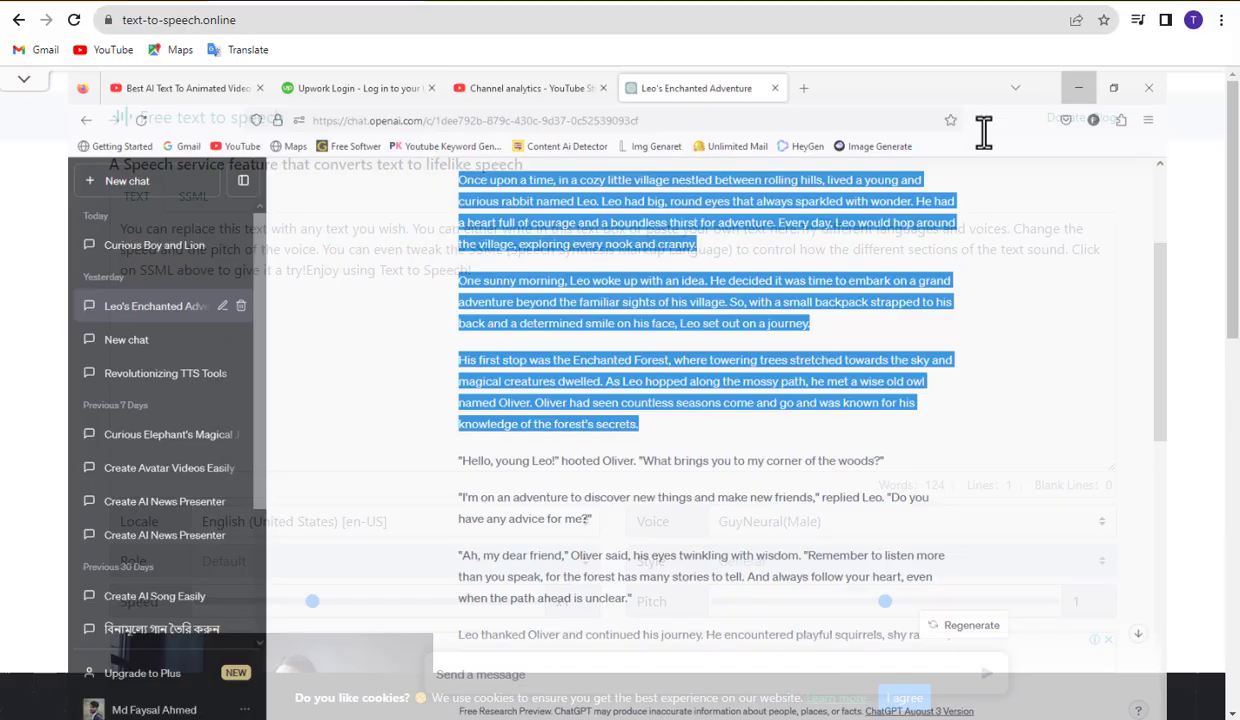
drag(471, 268, 100, 227)
key(ctrl+v)
- Check the pasted story text and play it as speech in the chosen voice
scroll(480, 330, down, 5)
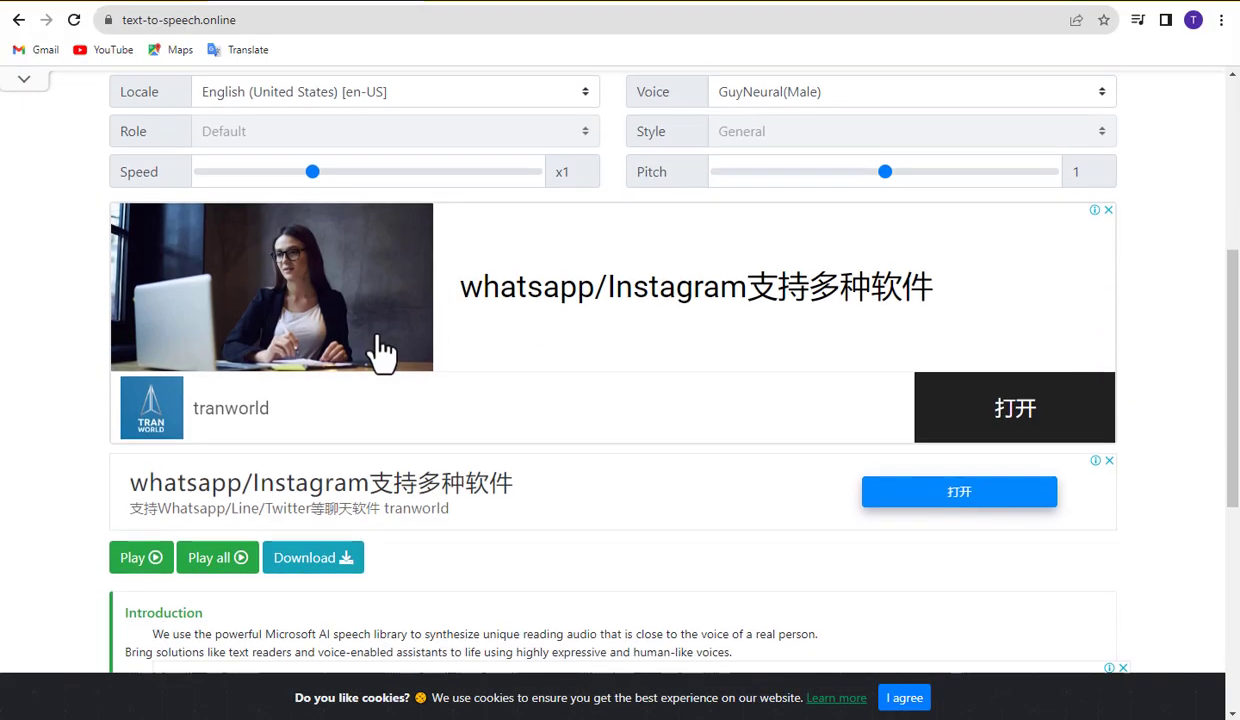
click(148, 472)
scroll(553, 458, up, 5)
scroll(494, 354, down, 1)
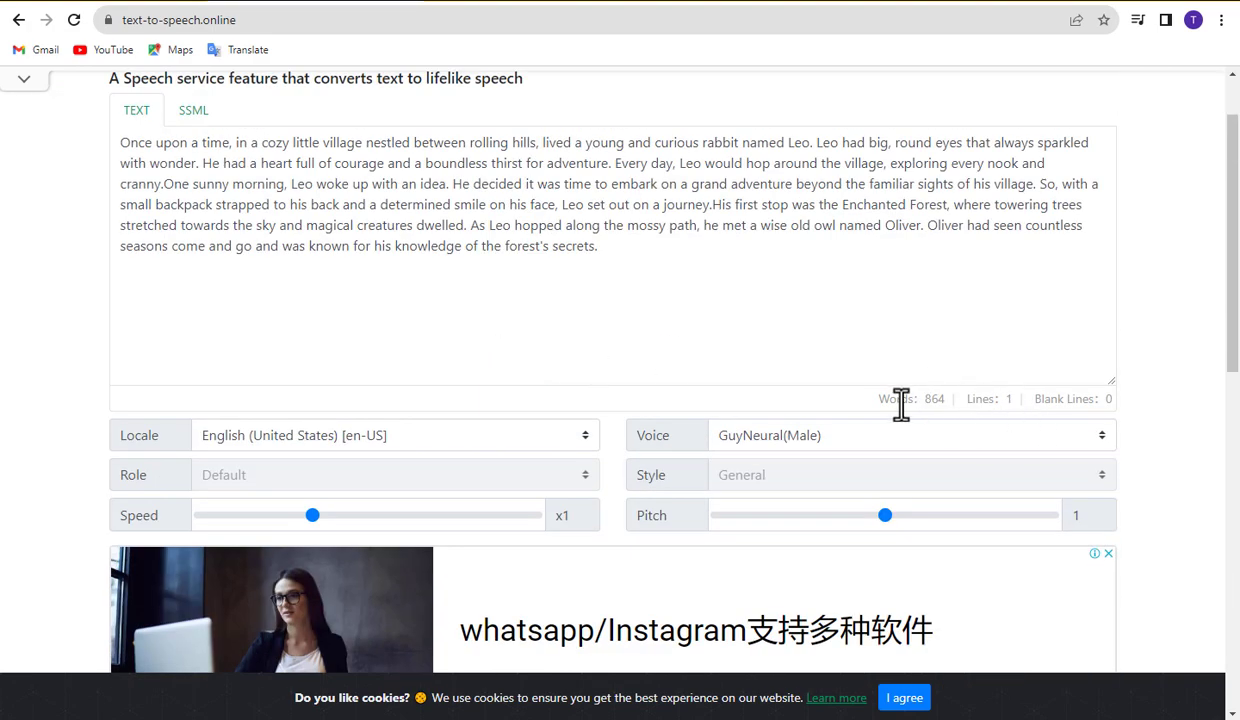
scroll(410, 475, down, 4)
click(150, 556)
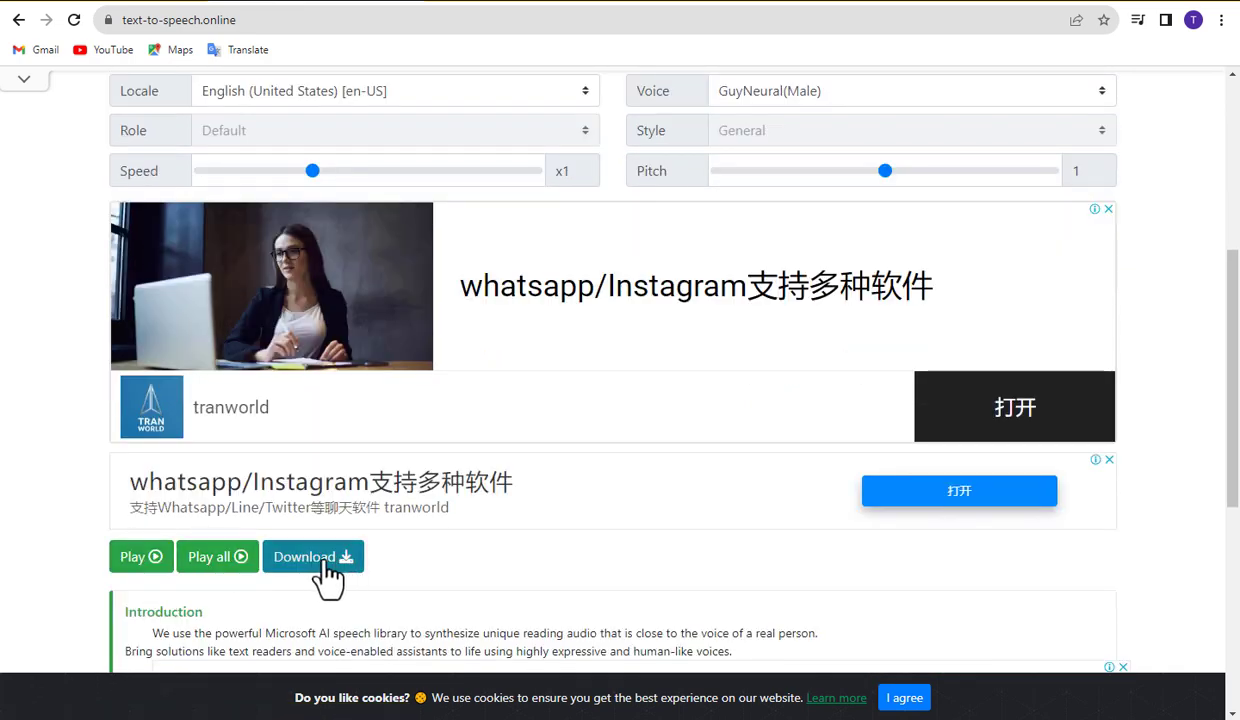